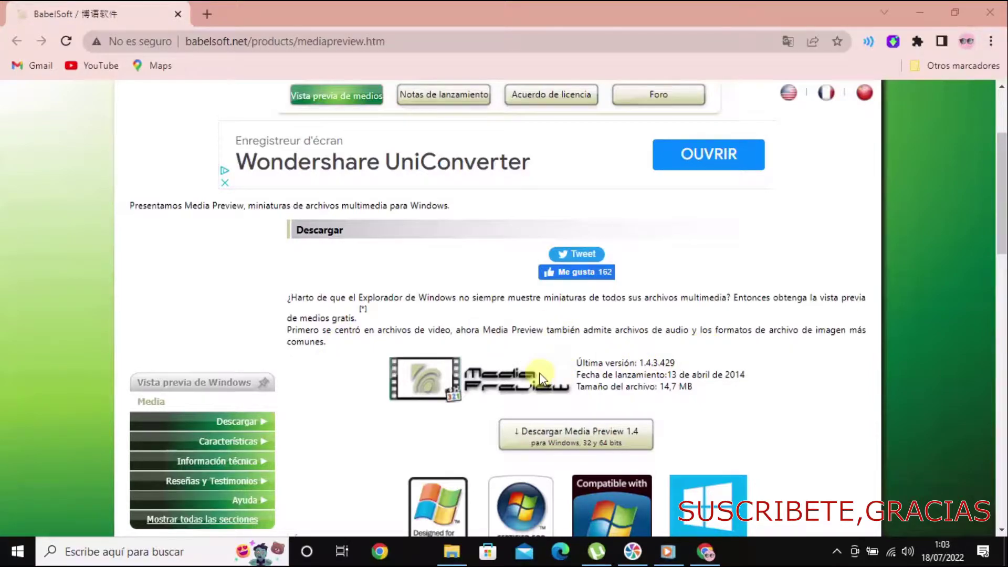
Download Media Preview 1.4 from the BabelSoft page and save MediaPreviewSetup-1.4.3.429.sfx in the Descargas folder.
scroll(530, 346, "down", 3)
scroll(378, 312, "up", 3)
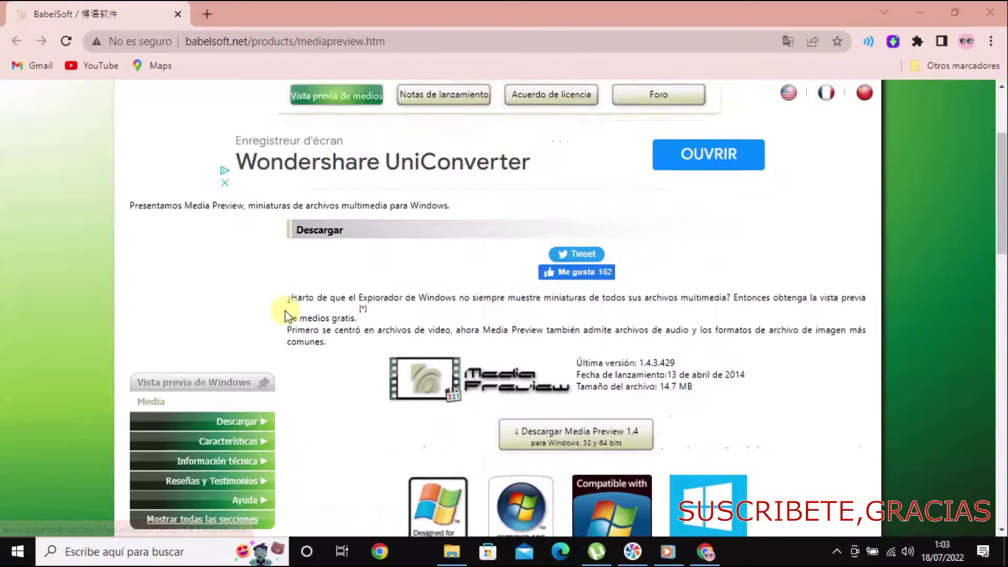
scroll(287, 314, "up", 3)
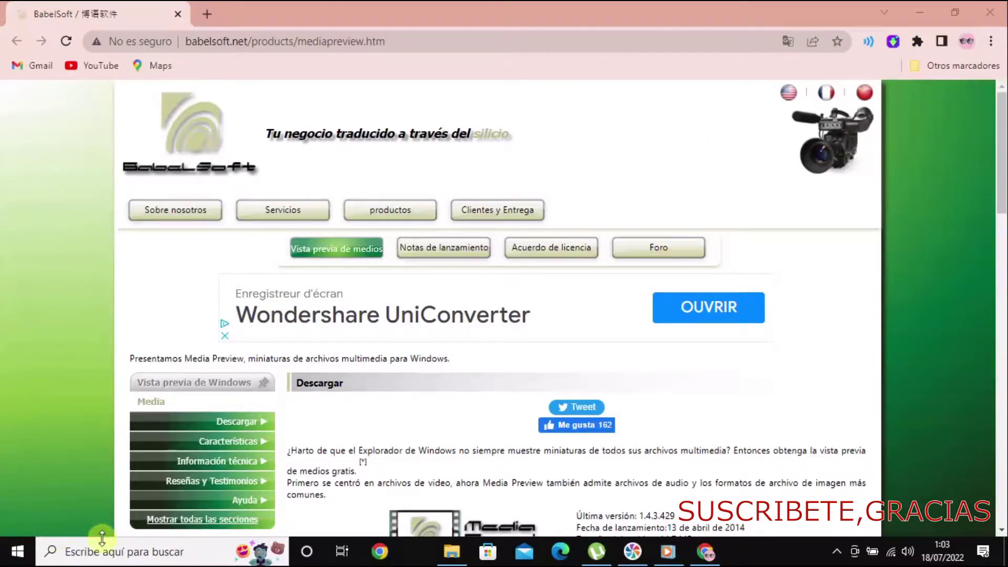
scroll(263, 456, "down", 4)
scroll(362, 373, "down", 3)
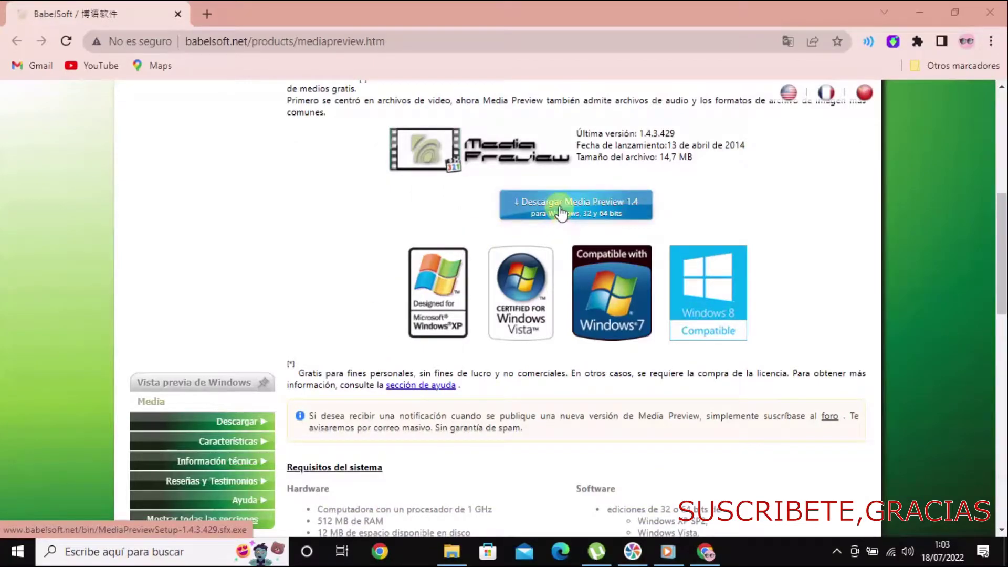
left_click(533, 215)
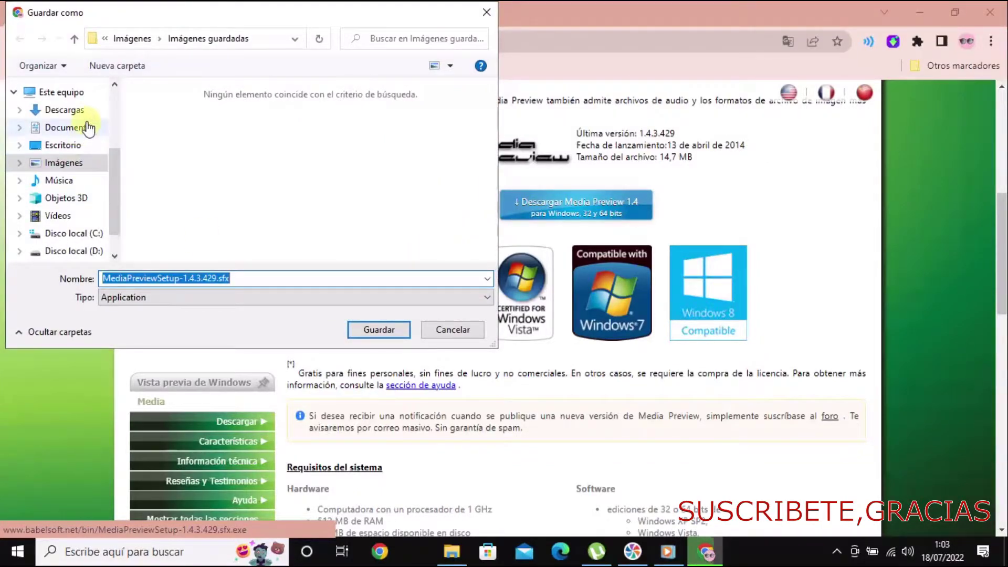
left_click(79, 109)
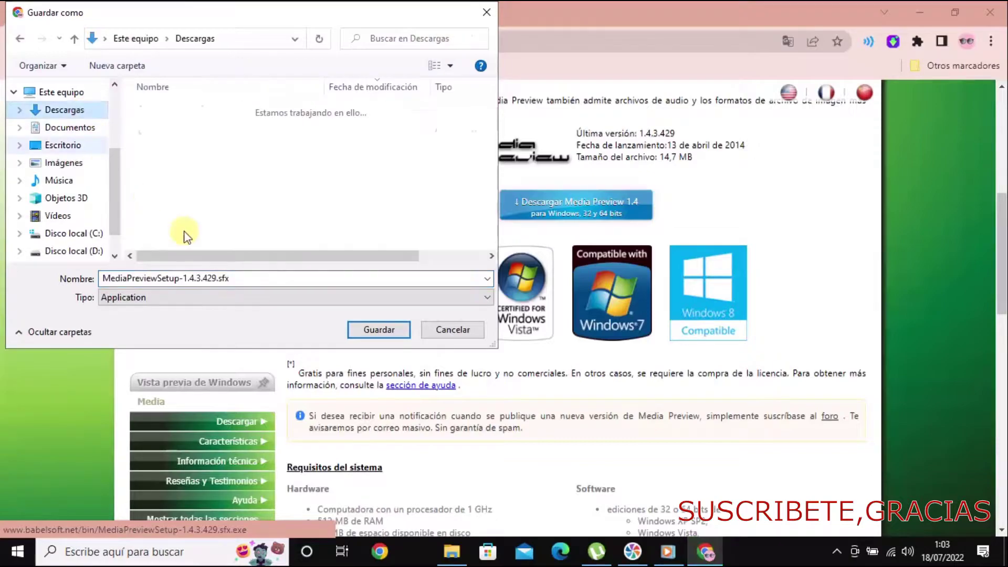
left_click(363, 329)
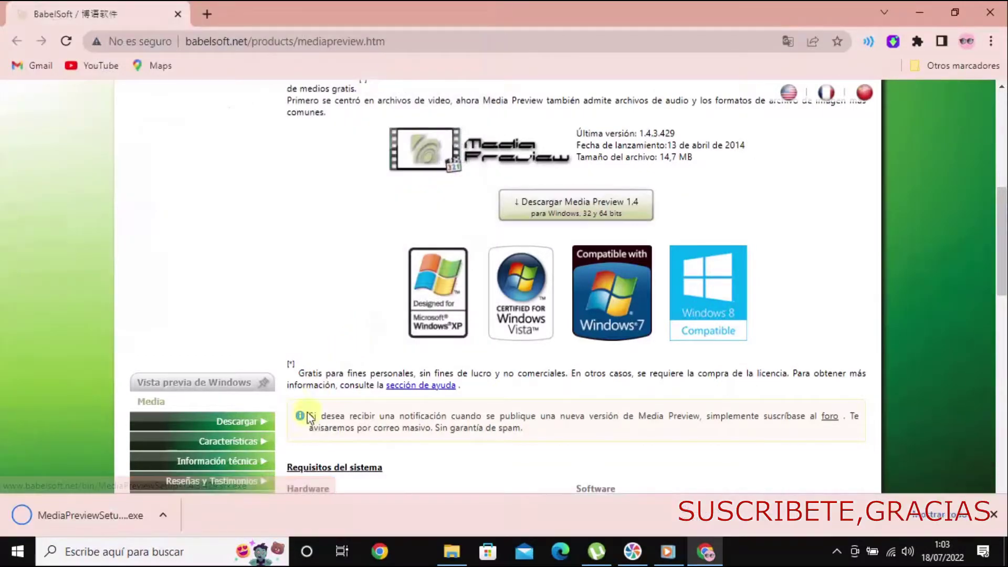
Show the downloaded Media Preview installer in its folder and run it as administrator.
scroll(247, 334, "down", 10)
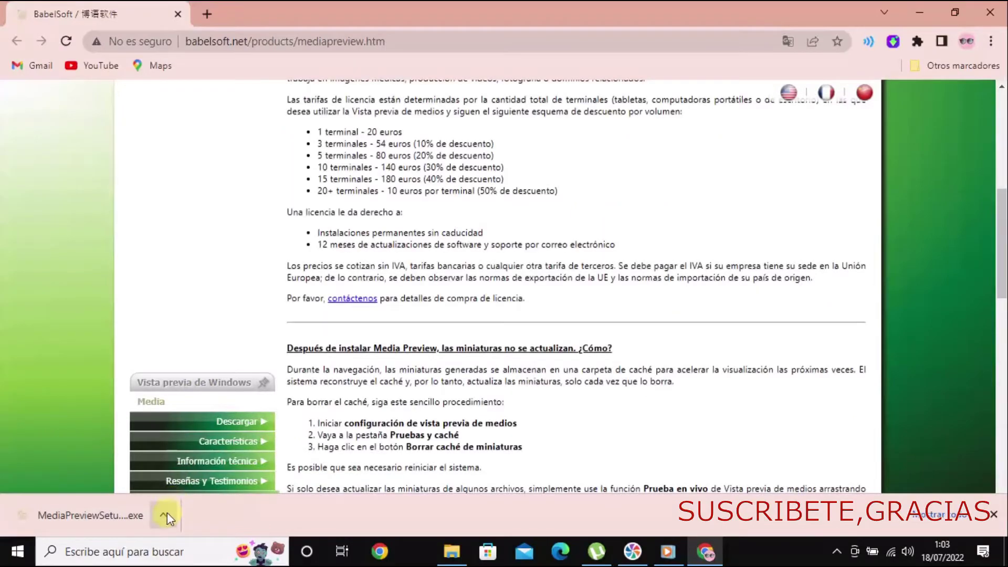
left_click(165, 516)
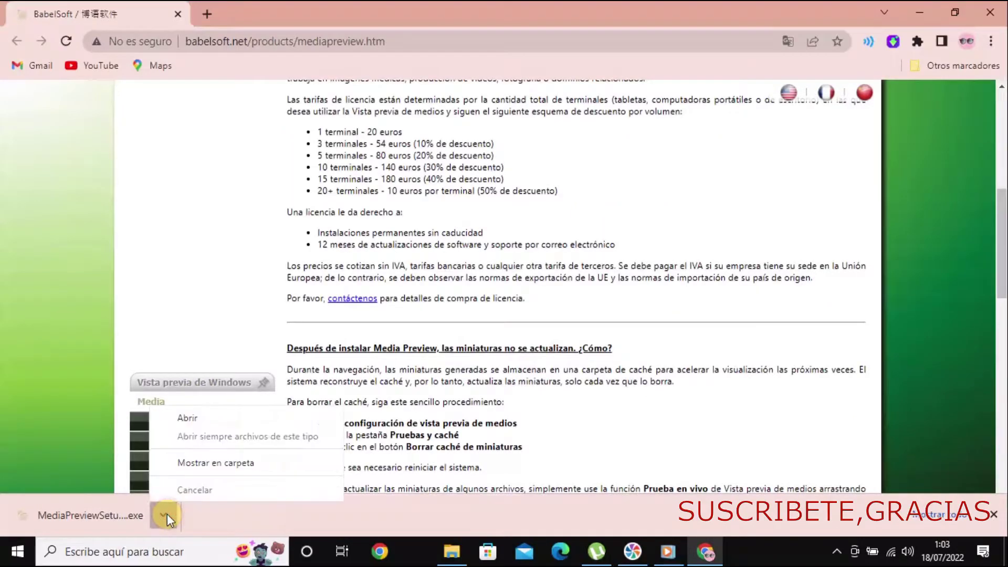
left_click(177, 465)
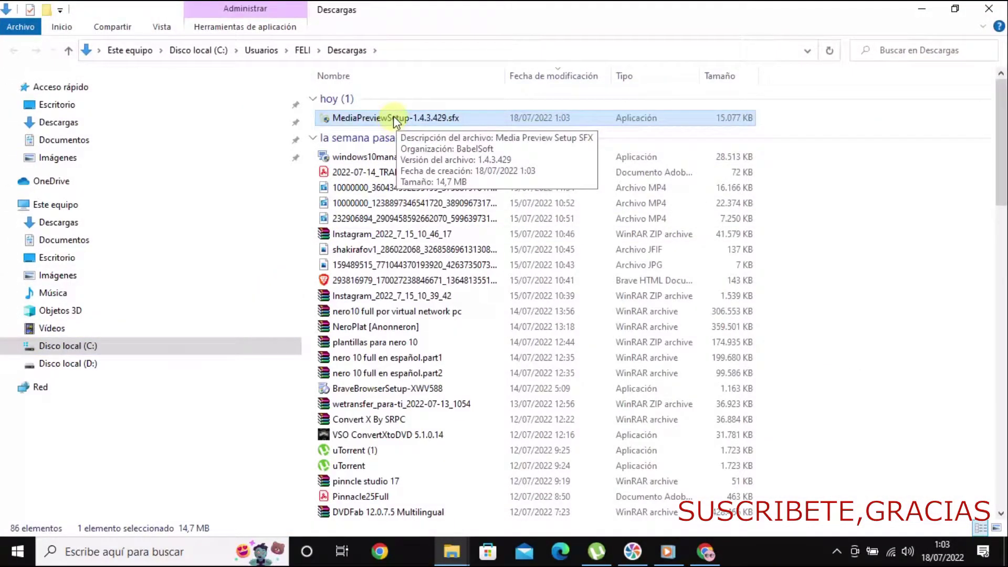
right_click(397, 120)
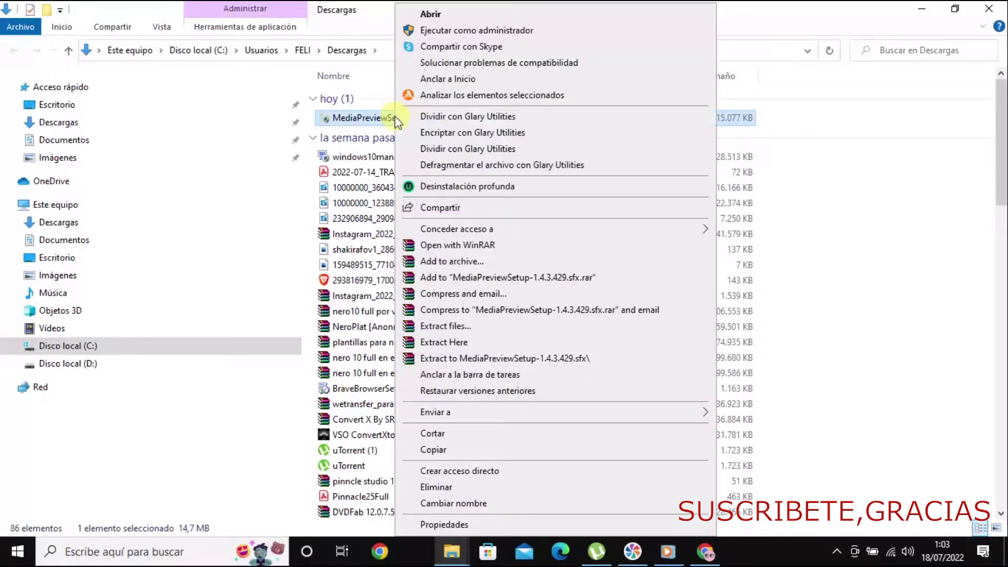
left_click(458, 32)
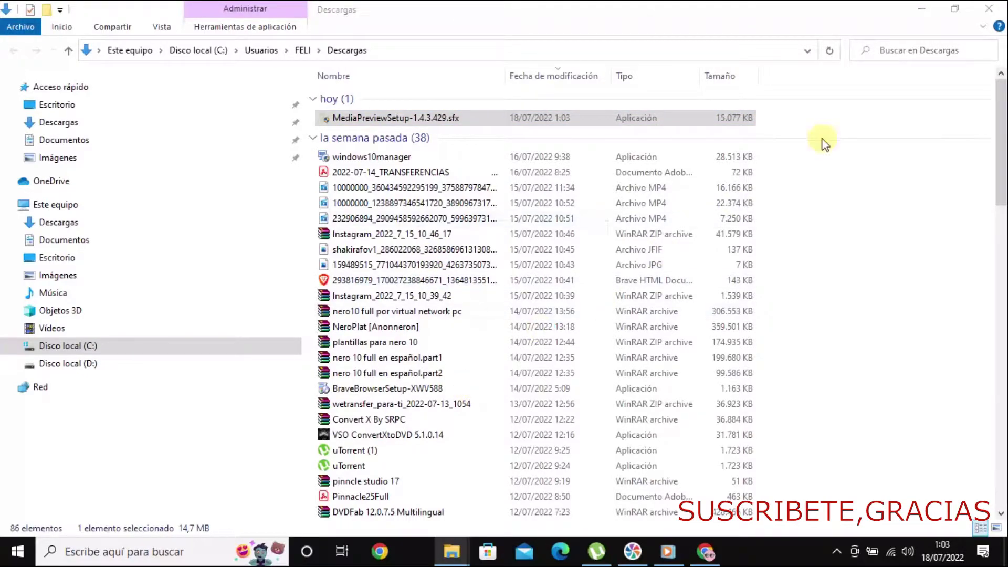
Minimize the Descargas and browser windows and confirm español (España) as the Media Preview installation language.
left_click(924, 9)
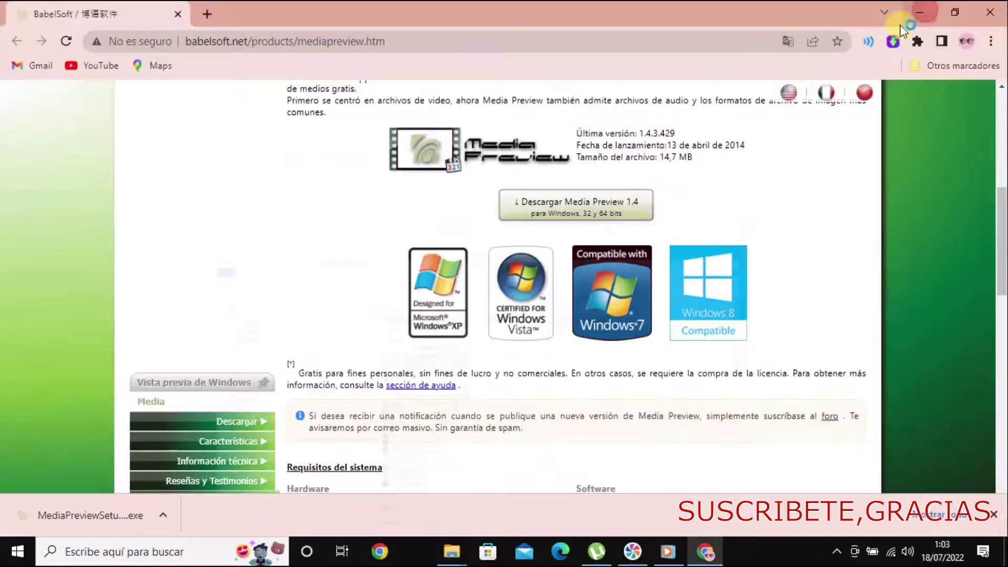
left_click(920, 12)
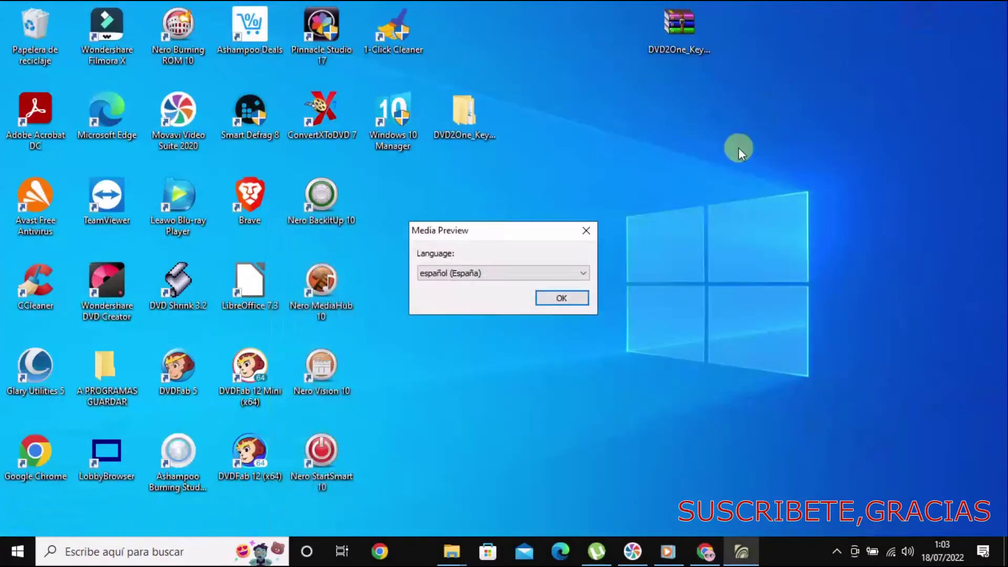
left_click_drag(533, 232, 560, 169)
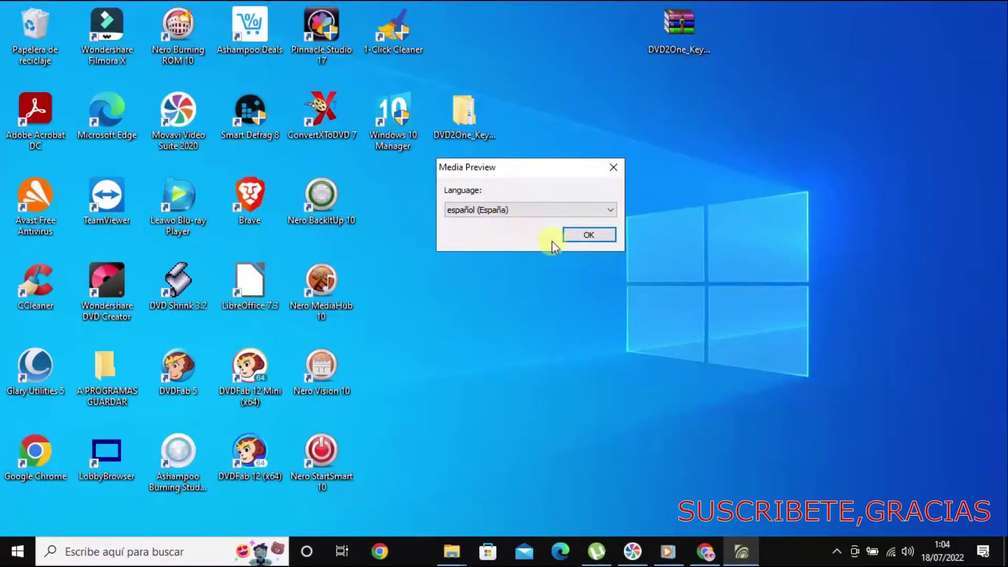
left_click(588, 235)
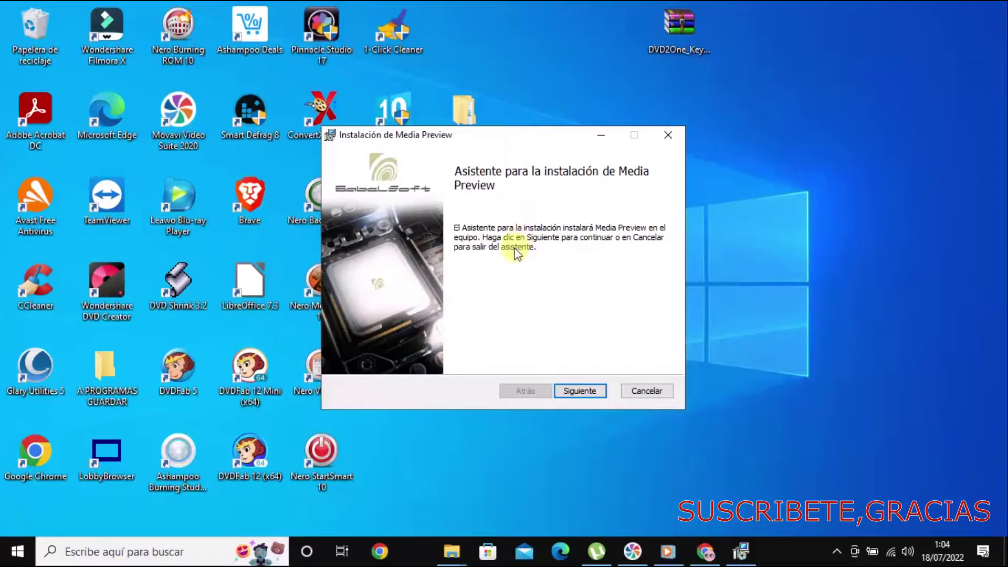
Switch to File Explorer, open the MIS FOTOS 2022 folder on drive D and look through its photo thumbnails.
left_click(452, 551)
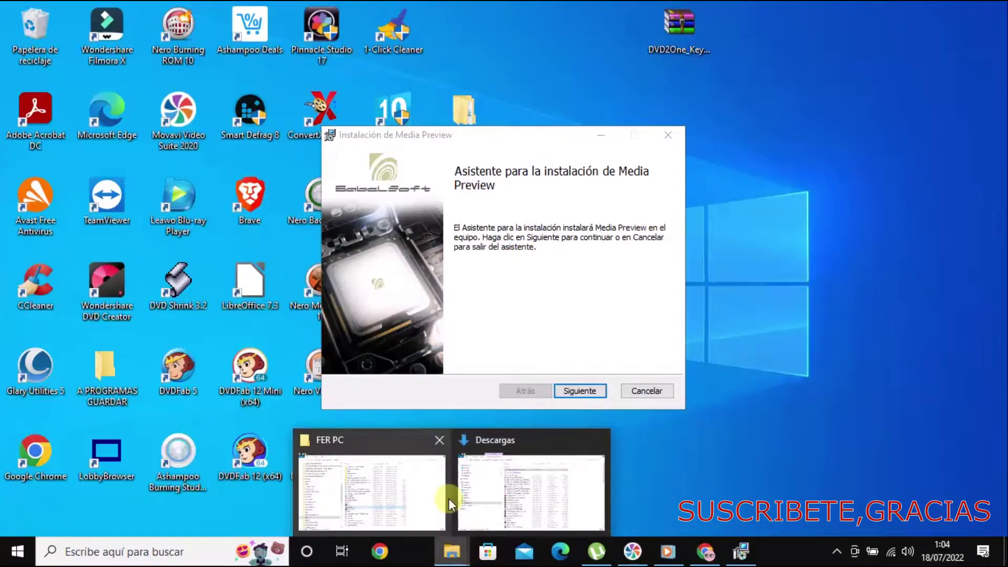
left_click(445, 498)
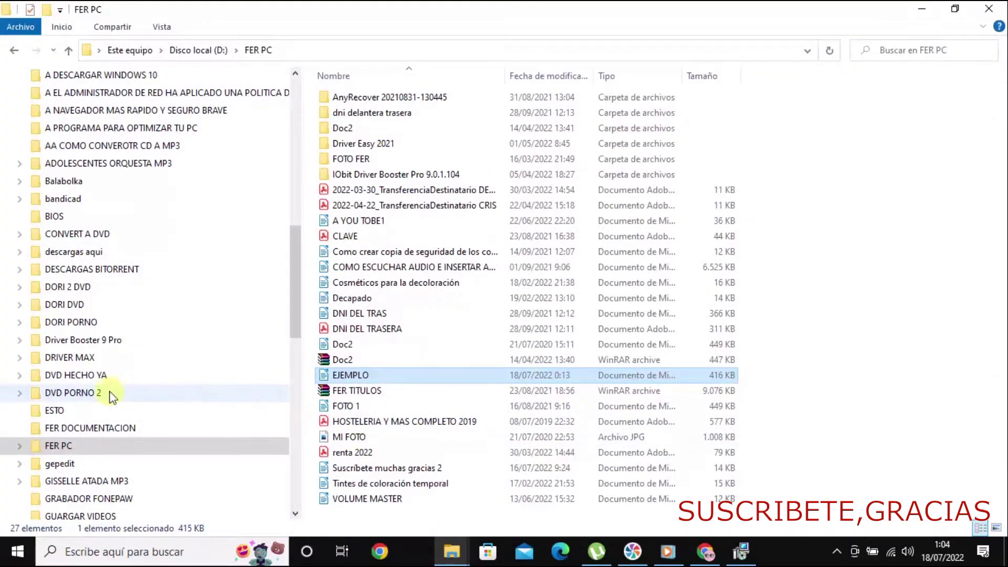
scroll(126, 322, "up", 1)
scroll(134, 326, "down", 2)
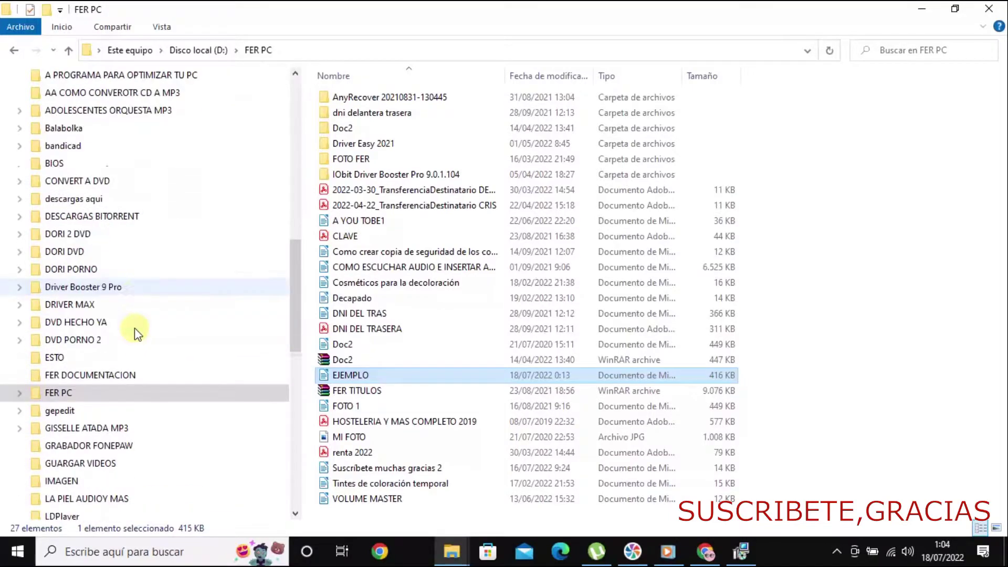
scroll(135, 330, "down", 4)
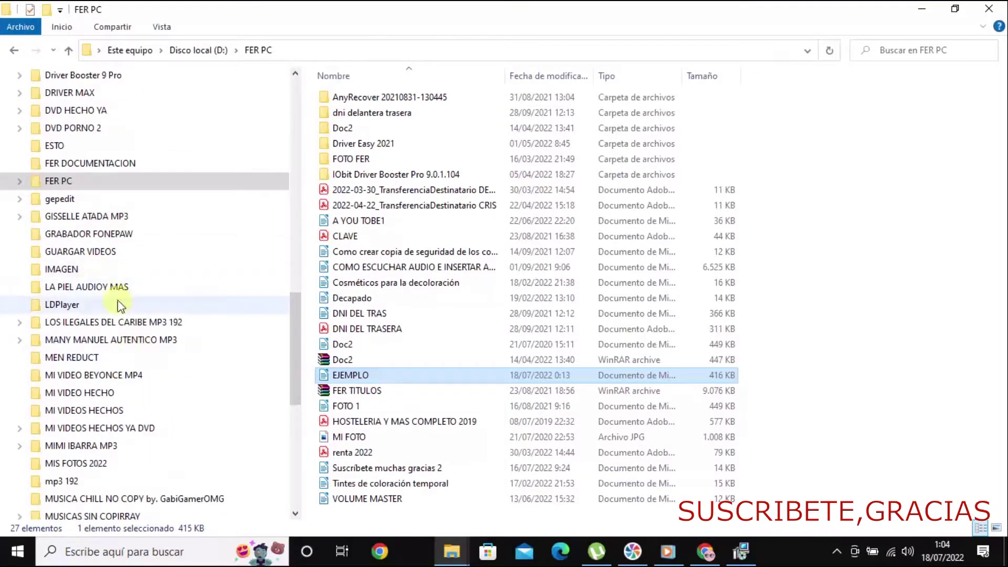
scroll(106, 436, "down", 1)
left_click(108, 429)
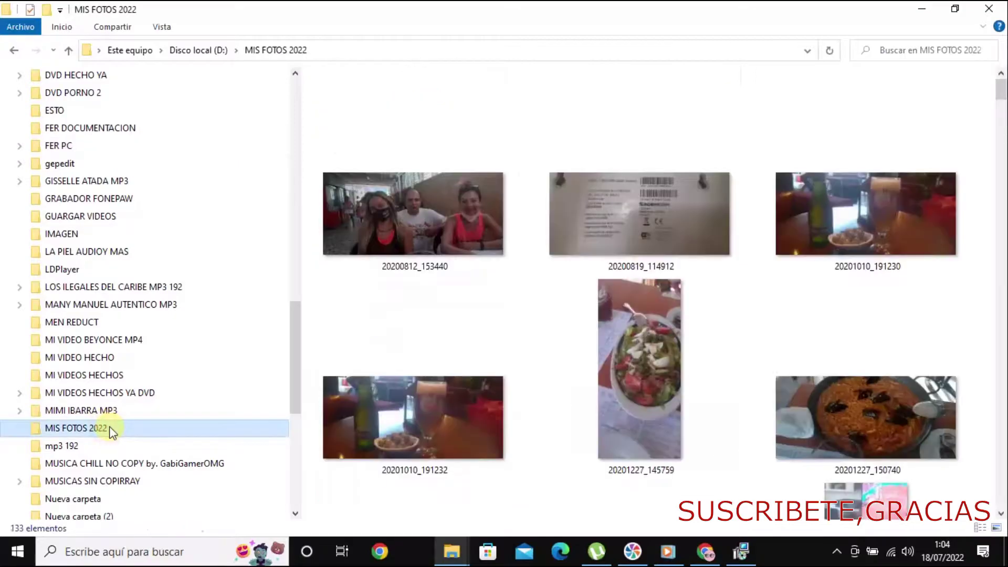
scroll(538, 314, "down", 5)
scroll(536, 314, "down", 5)
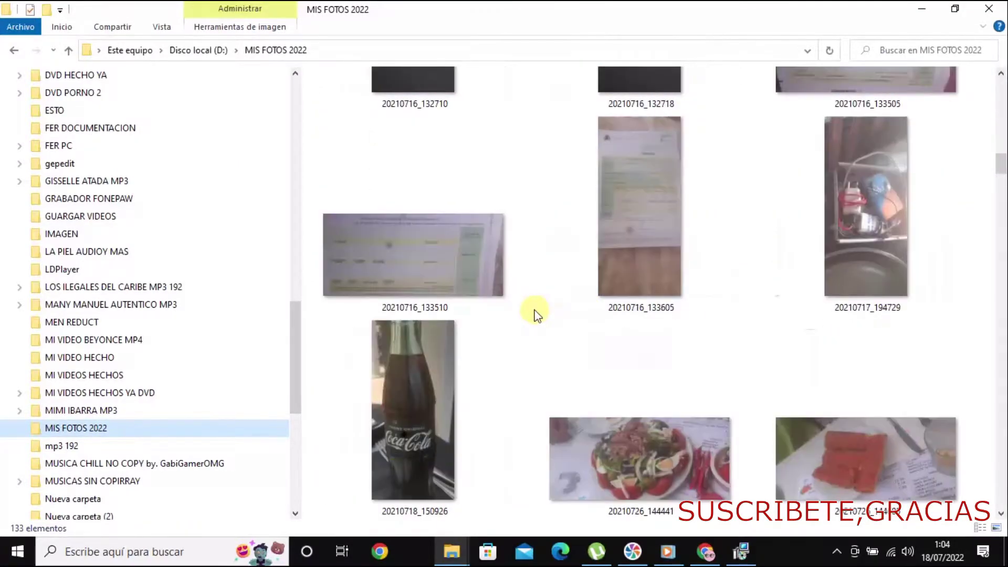
scroll(550, 310, "up", 10)
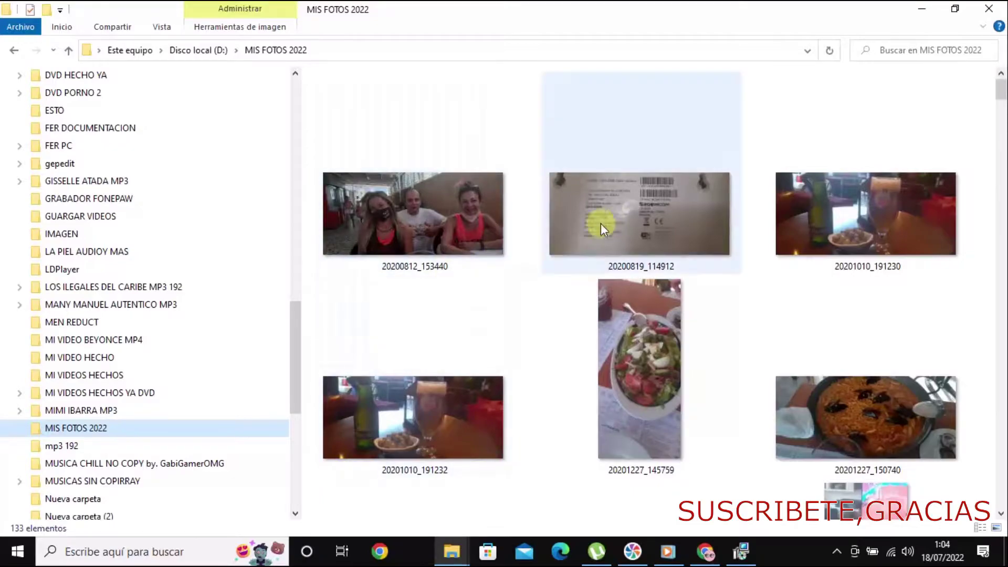
Search Windows for "RENDI" and open the settings for adjusting the appearance and performance of Windows.
left_click(26, 557)
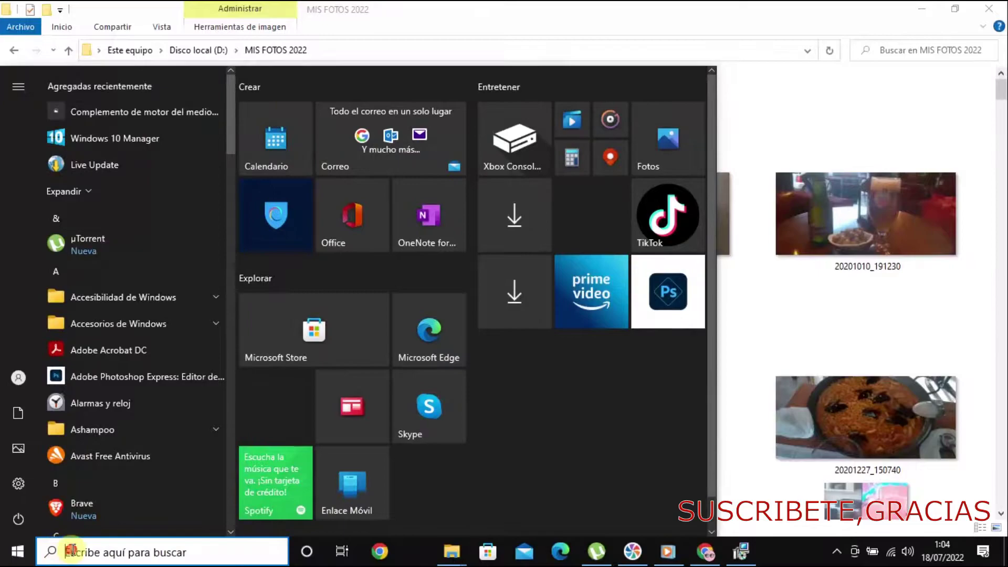
left_click(71, 551)
type("REN")
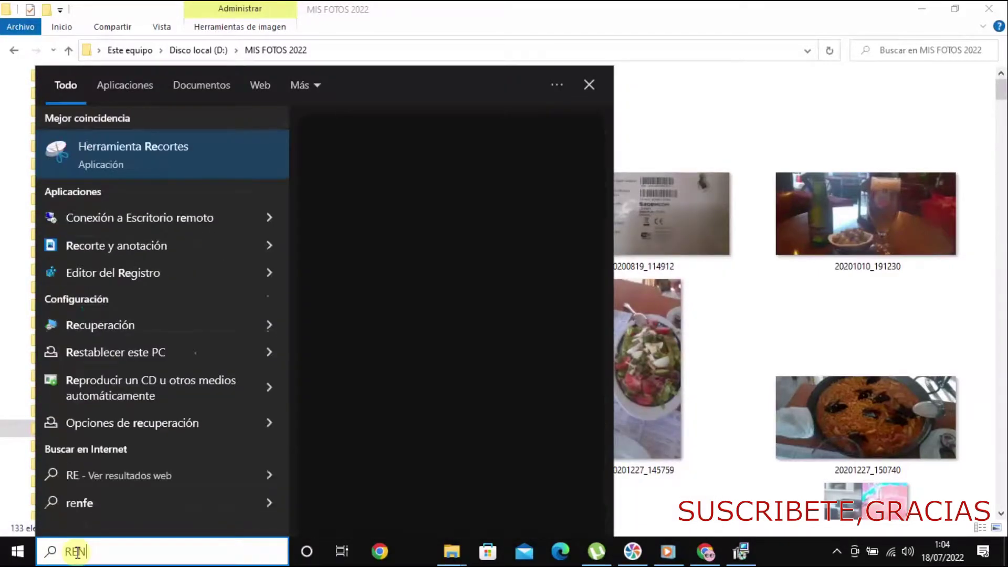
type("DI")
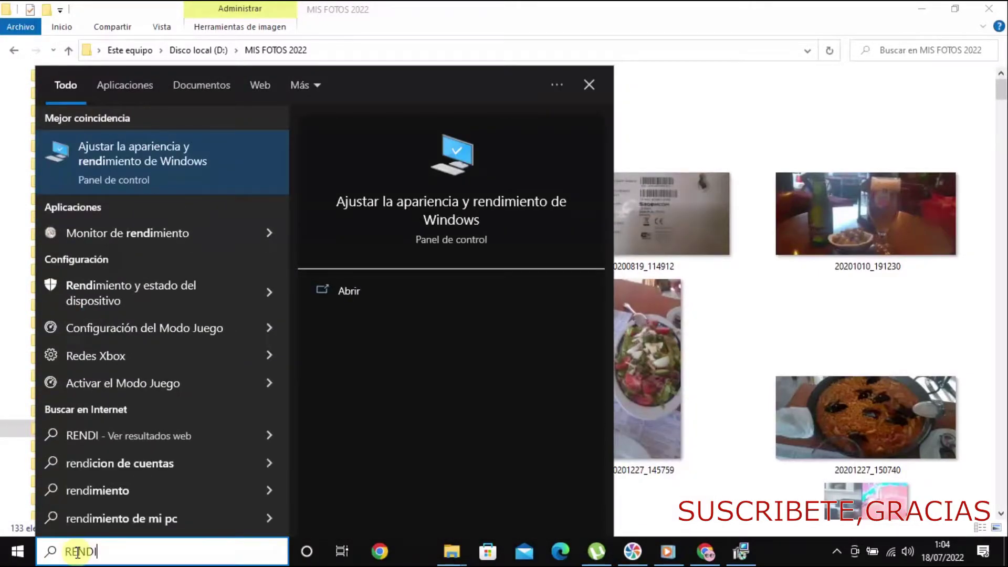
left_click(158, 165)
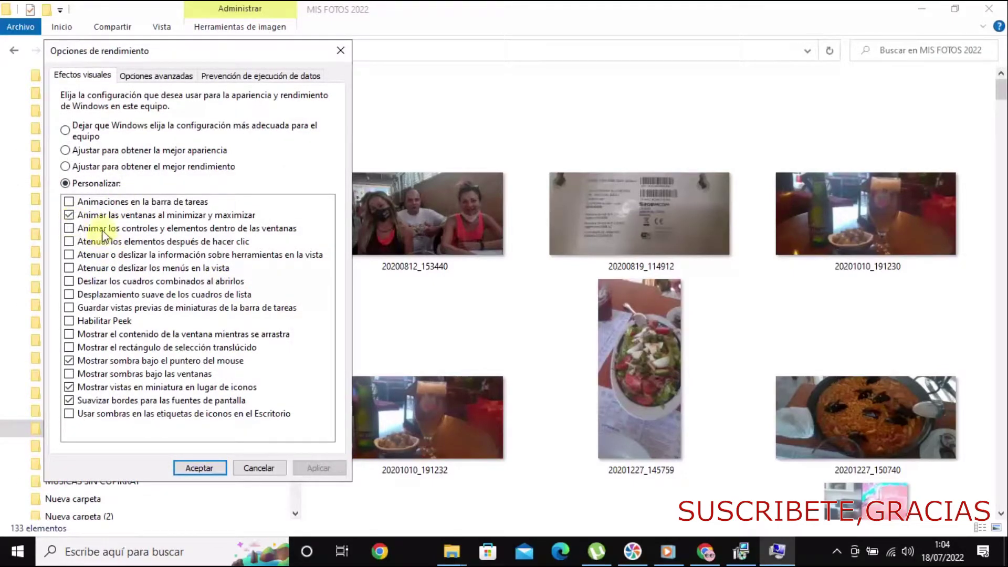
Apply the visual effects preset that lets Windows choose the best configuration, and select the best-appearance preset.
left_click(65, 130)
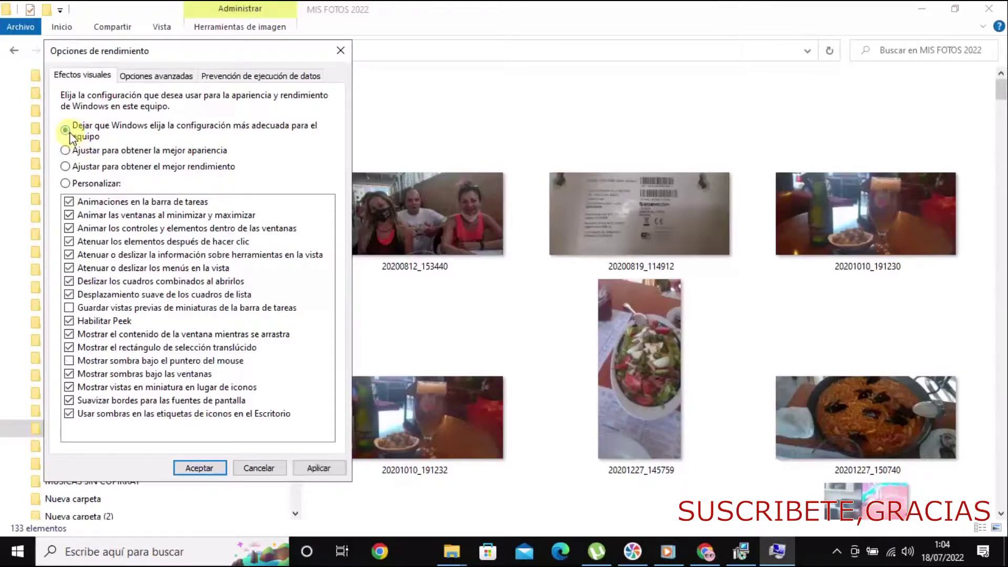
left_click(310, 467)
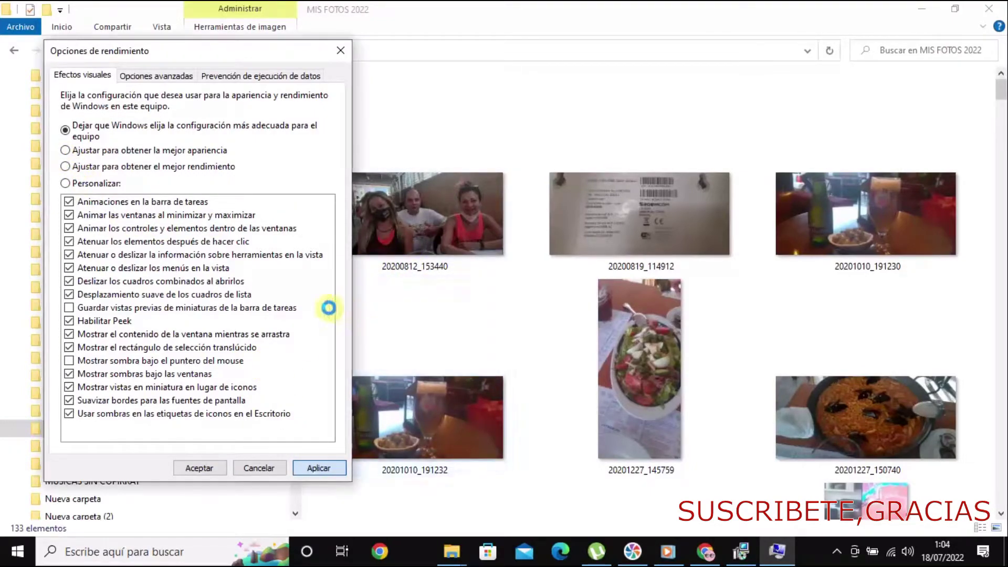
left_click(65, 151)
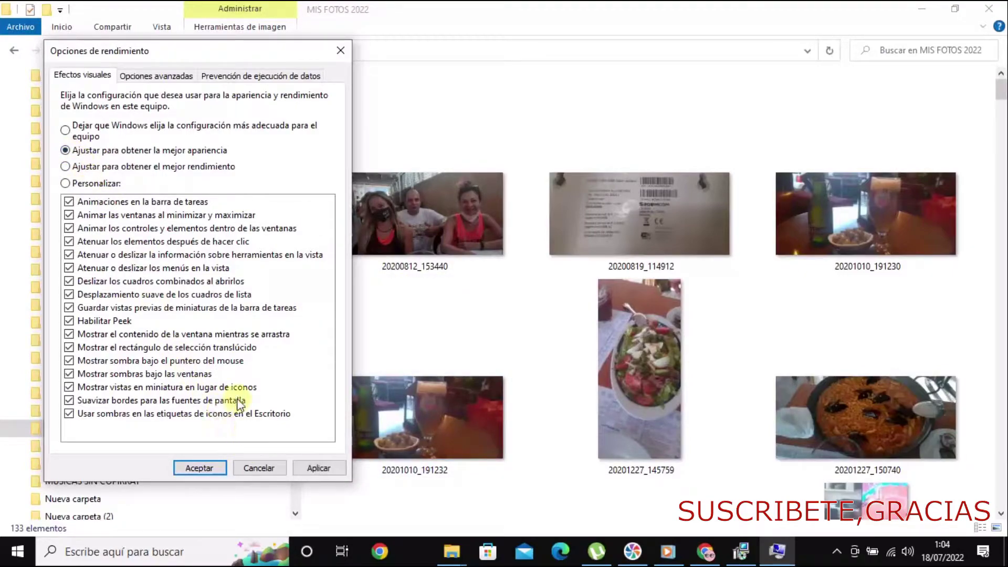
Apply the visual effects preset "Ajustar para obtener el mejor rendimiento".
left_click(65, 166)
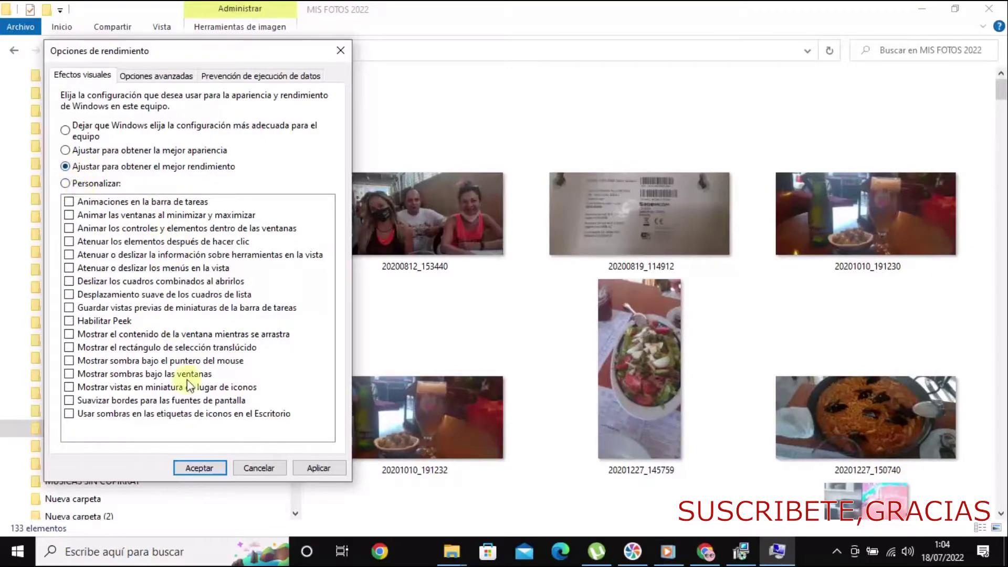
left_click(317, 469)
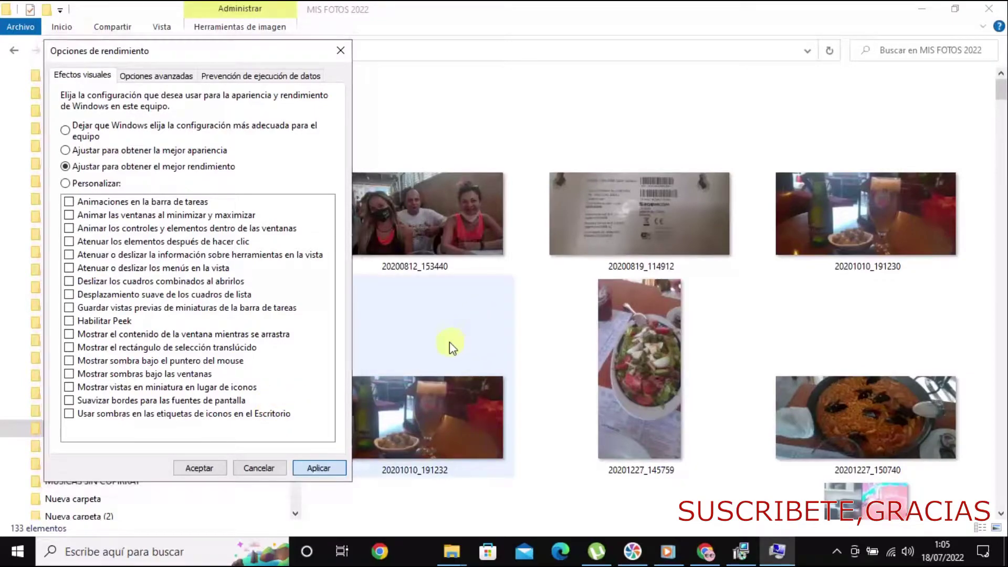
left_click(319, 468)
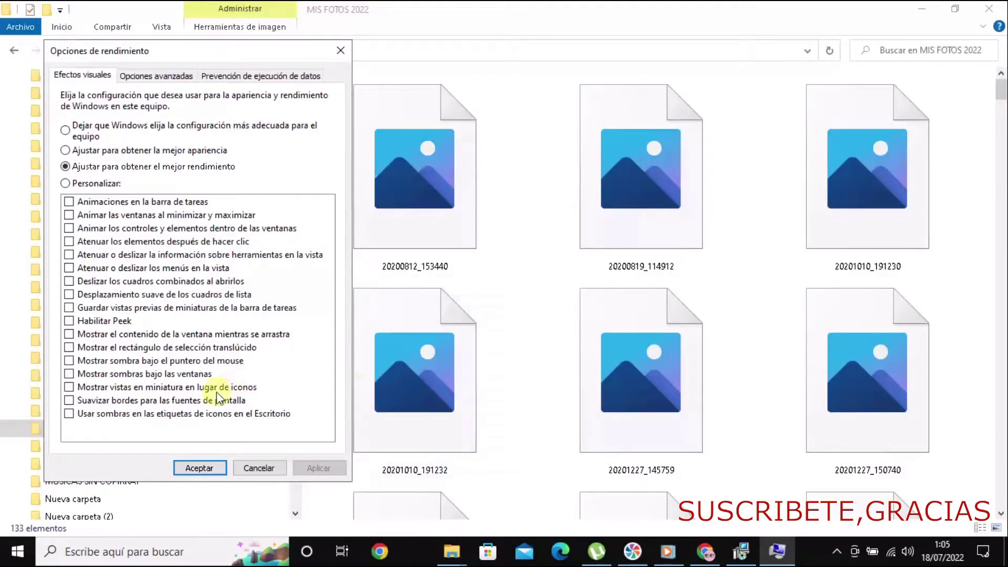
Customize the visual effects with only "Suavizar bordes para las fuentes de pantalla" enabled, then apply and accept the settings.
left_click(66, 184)
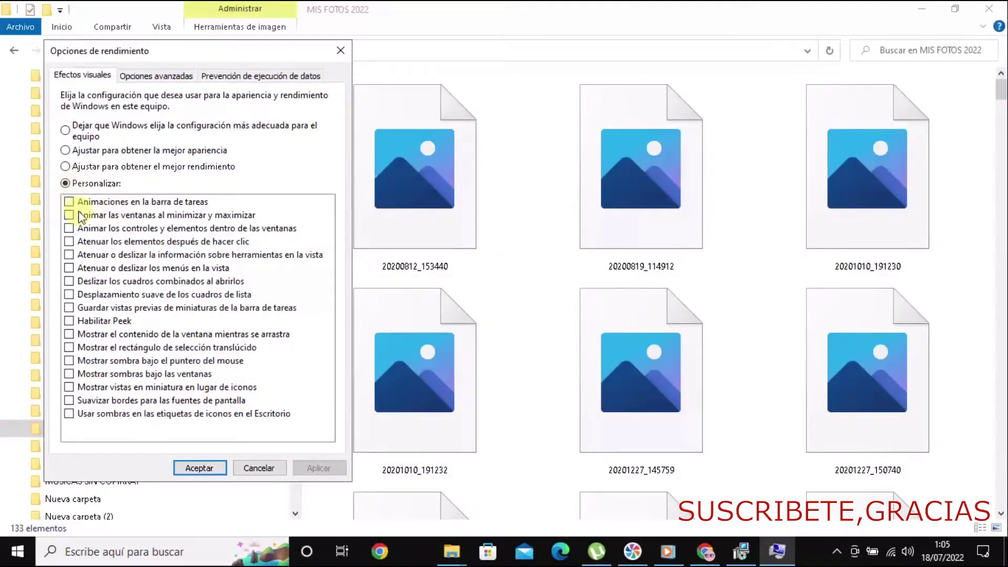
left_click(71, 402)
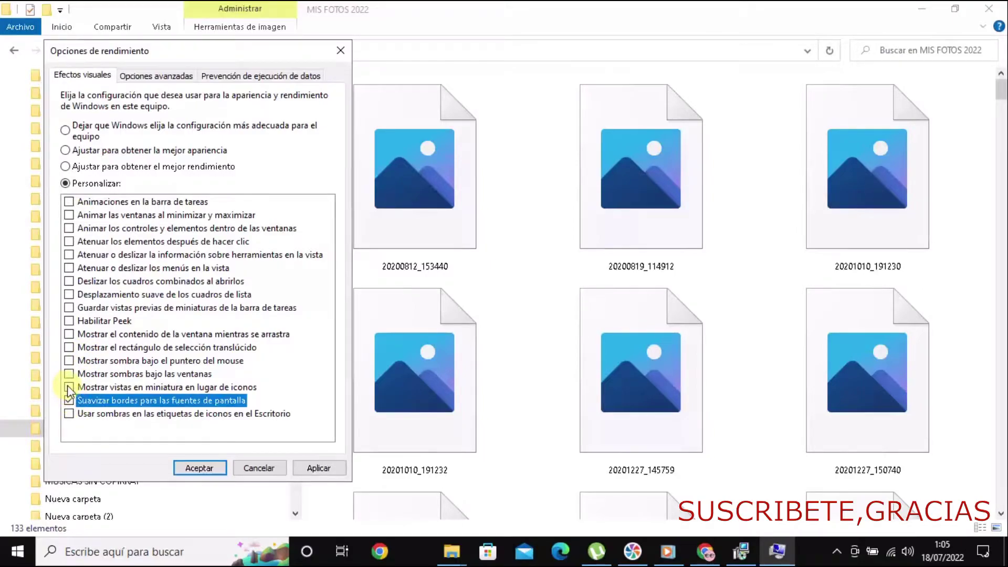
left_click(68, 388)
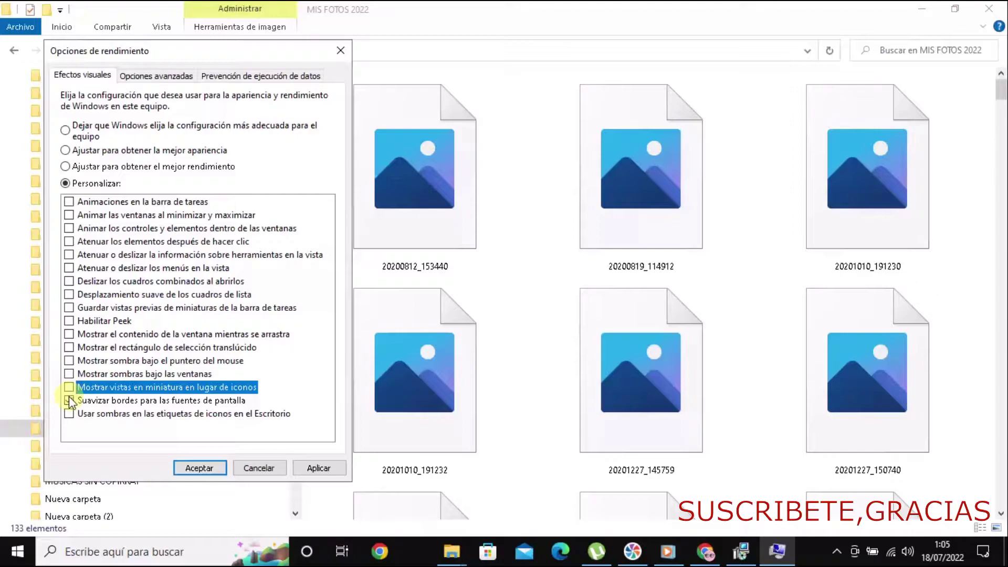
left_click(71, 401)
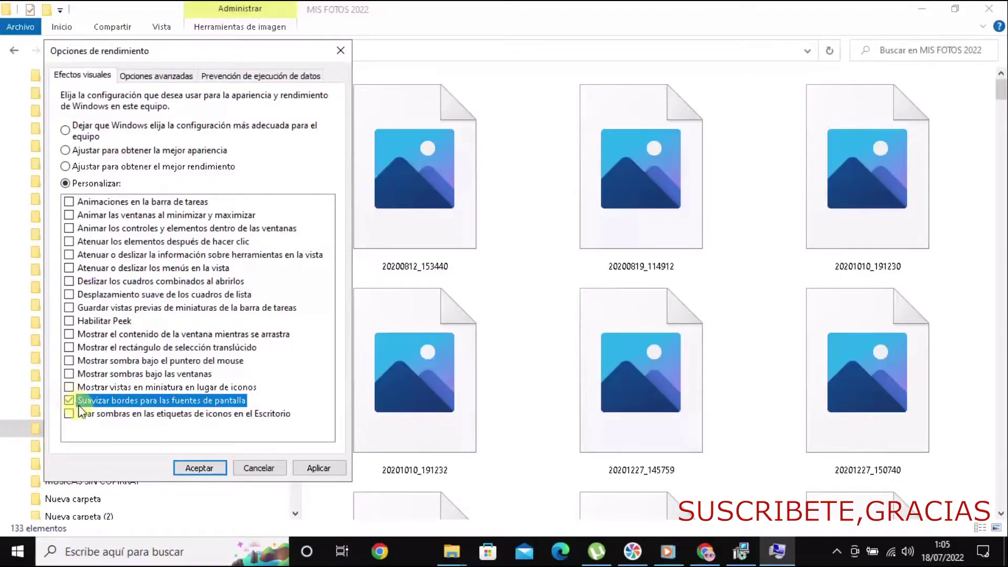
left_click(71, 402)
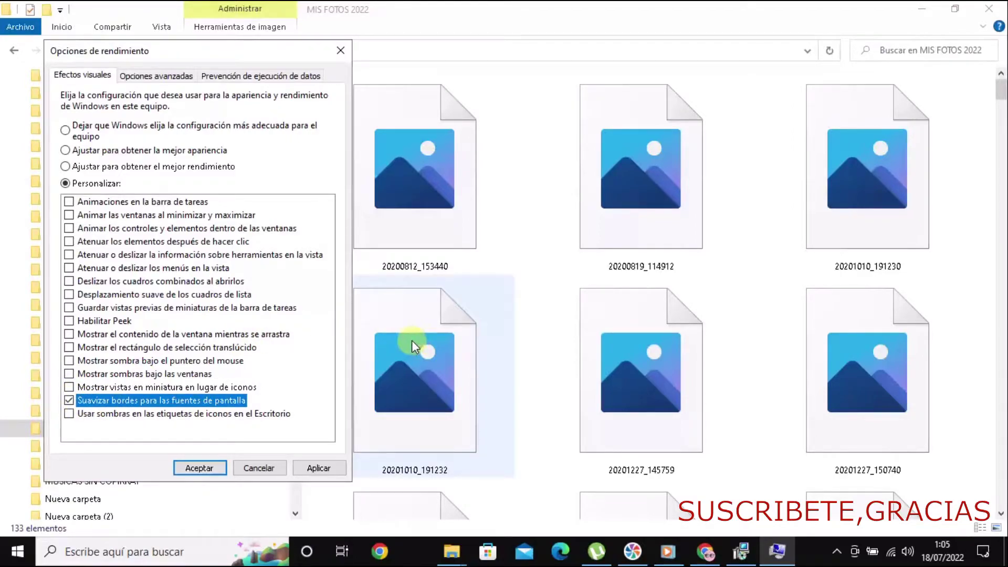
left_click(318, 468)
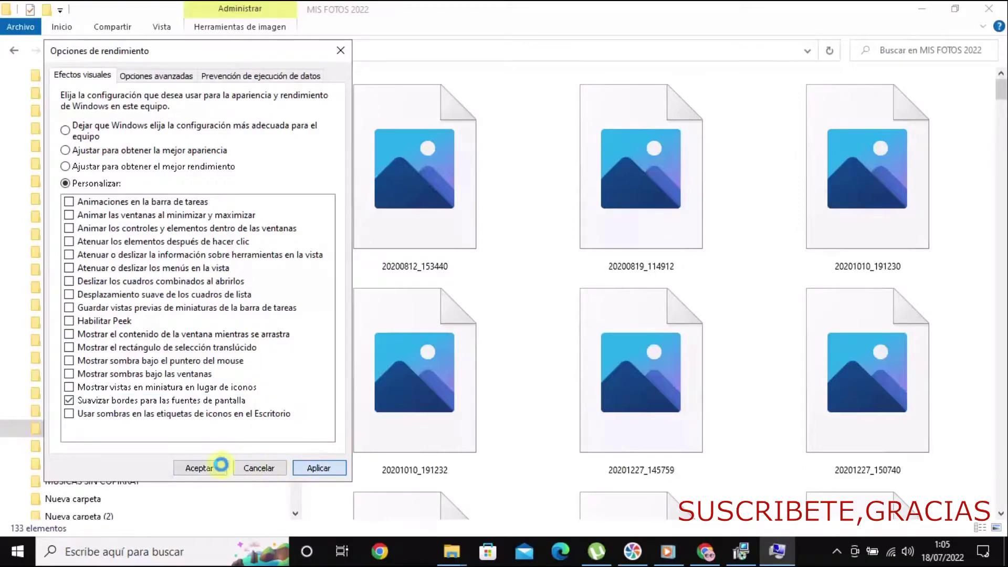
left_click(209, 470)
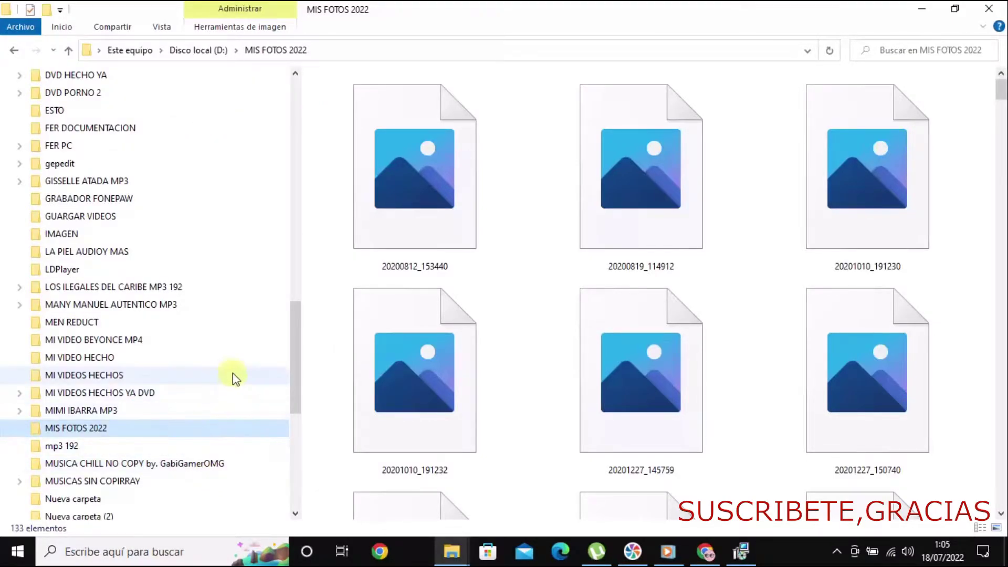
Close the photo folder window and install Media Preview, accepting the licence terms and keeping the default features.
left_click(428, 217)
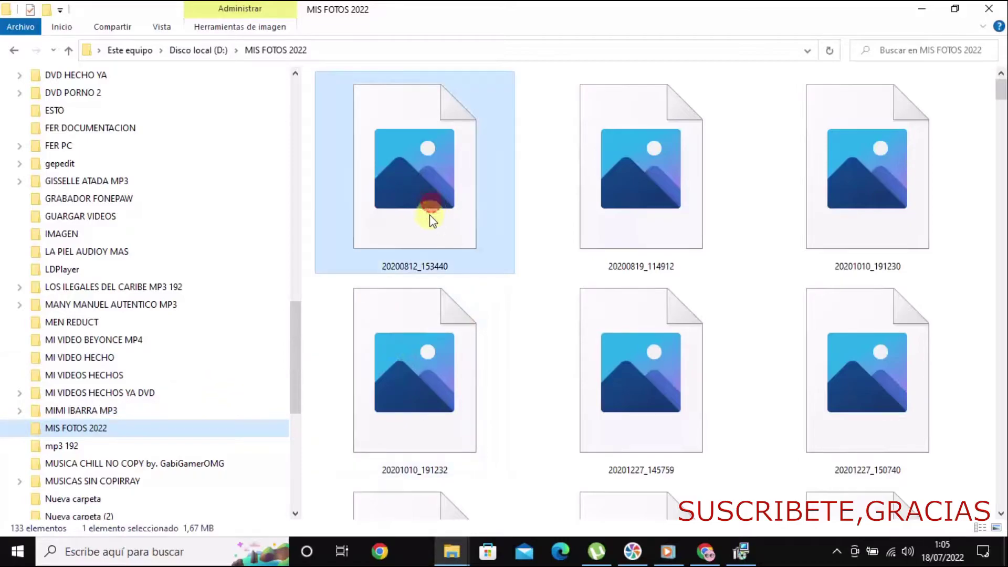
left_click(989, 8)
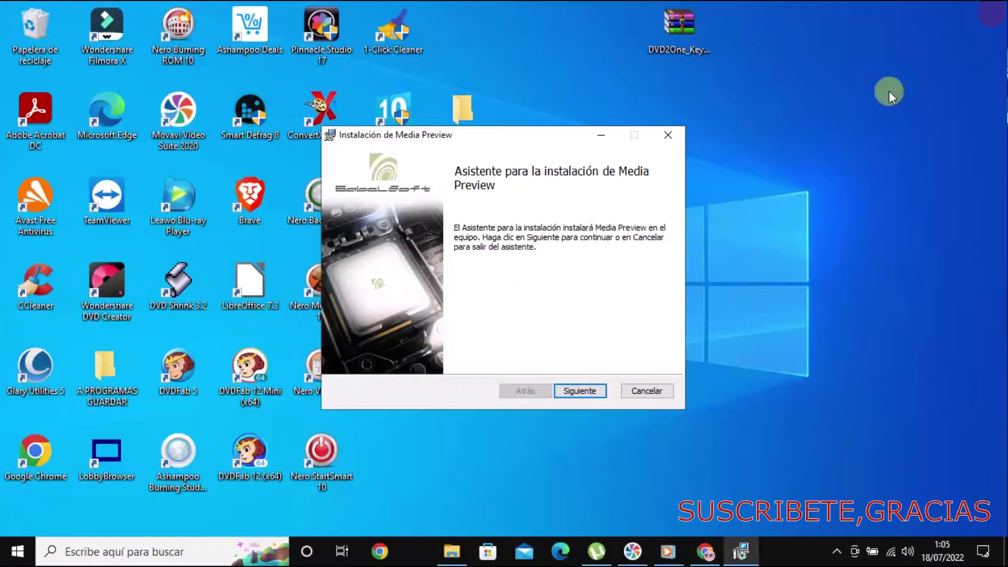
left_click(580, 391)
left_click(345, 357)
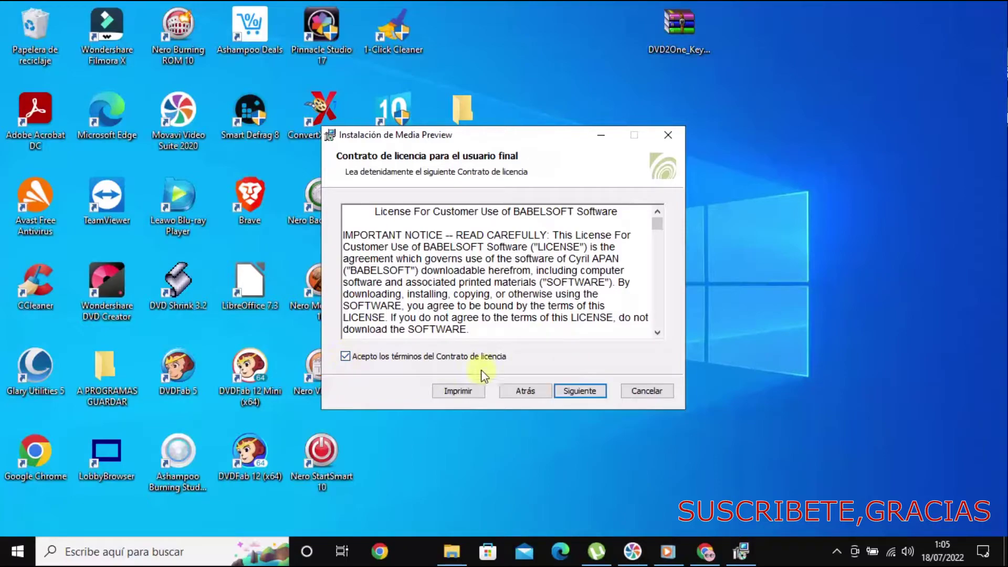
left_click(579, 391)
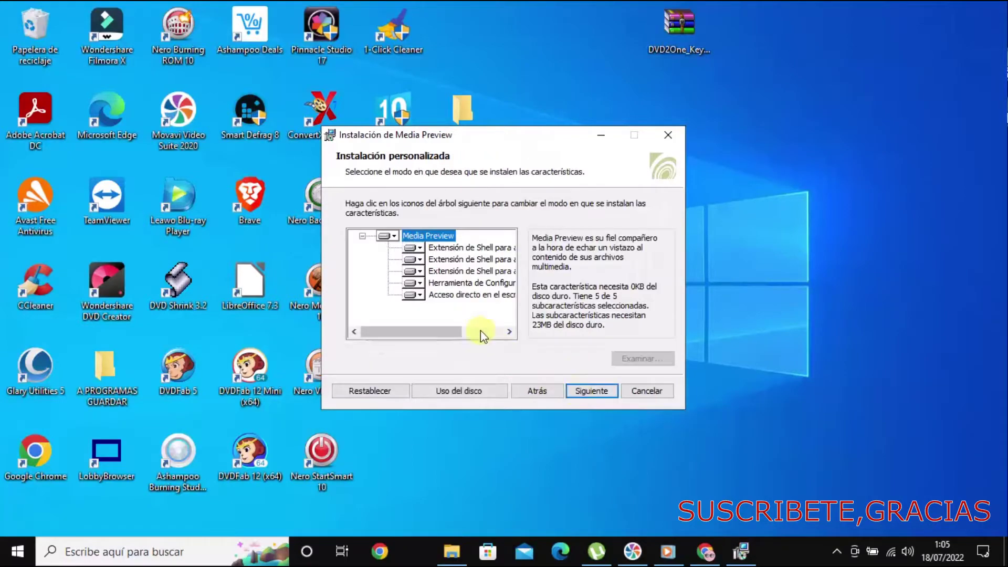
left_click(596, 392)
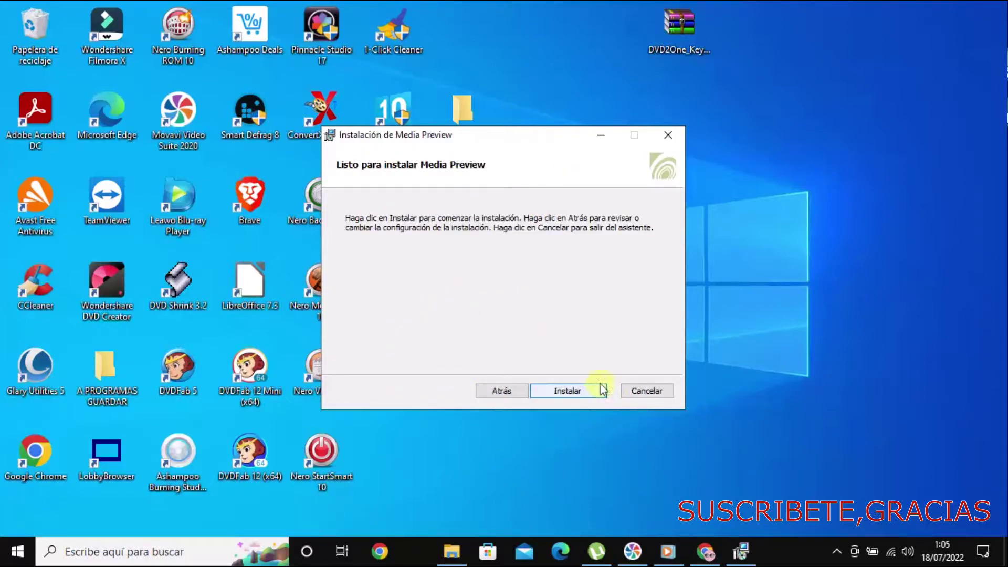
left_click(571, 389)
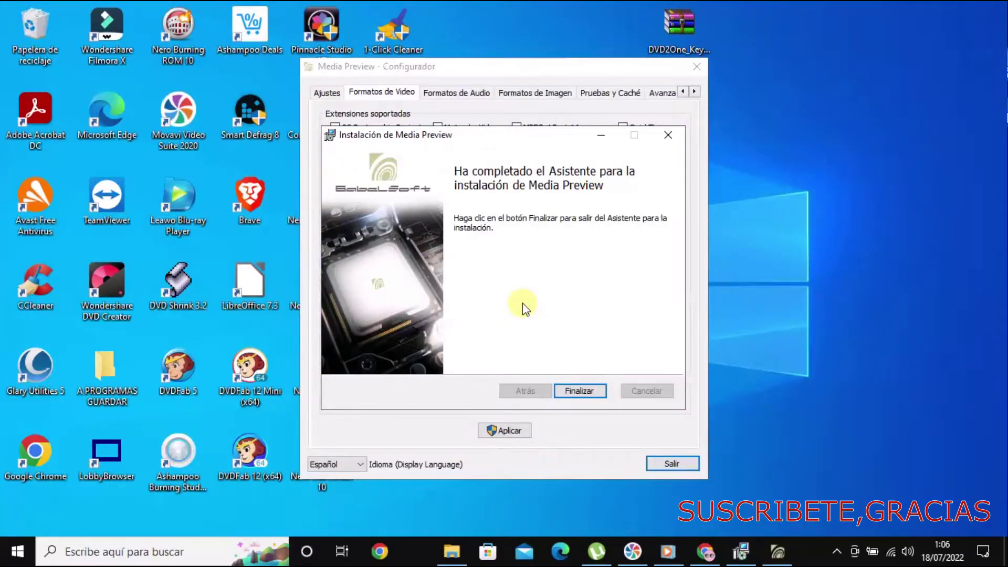
left_click(590, 392)
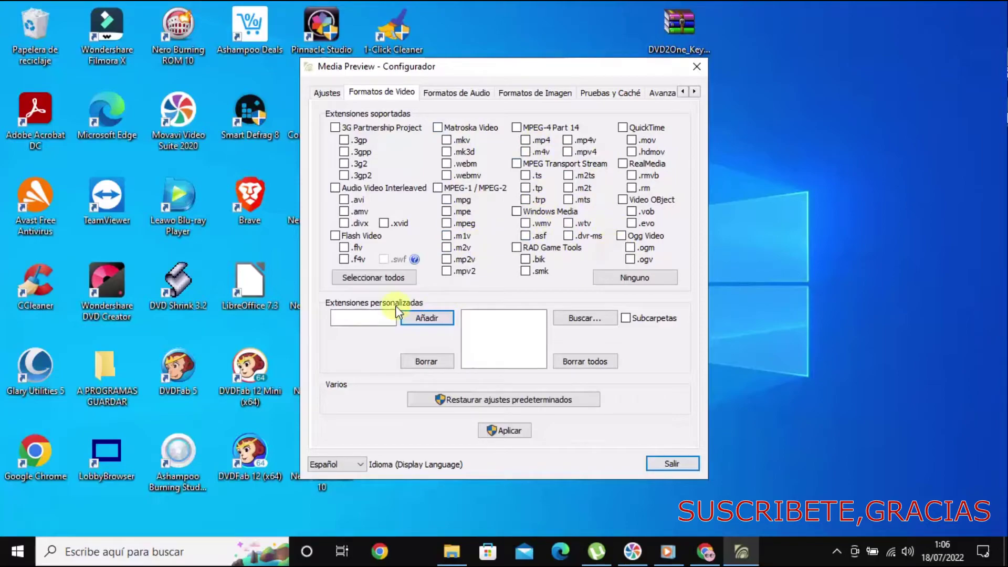
Enable all supported video and image format extensions in the Media Preview configurator and apply the configuration.
left_click(379, 280)
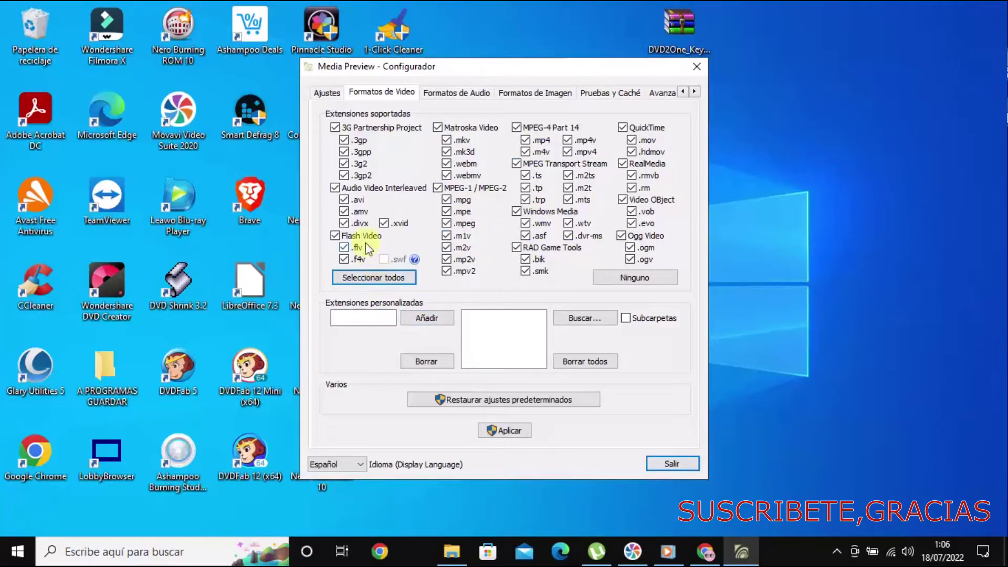
left_click(504, 432)
left_click(438, 94)
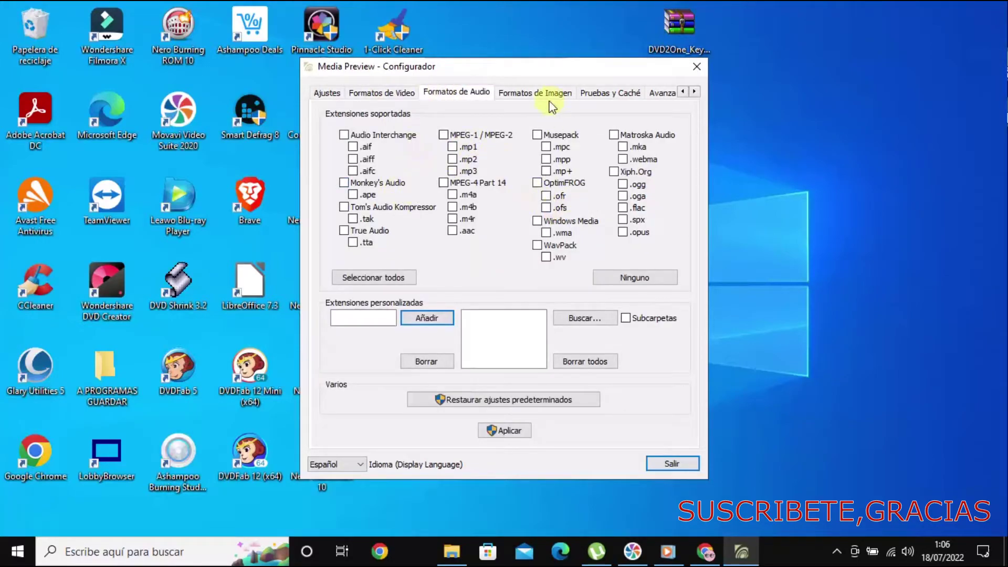
left_click(538, 94)
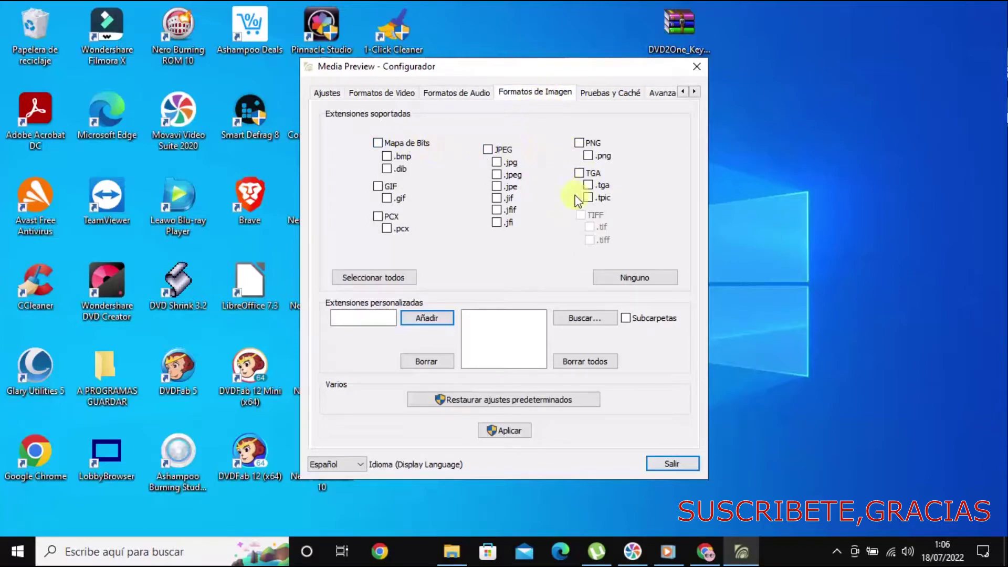
left_click(411, 282)
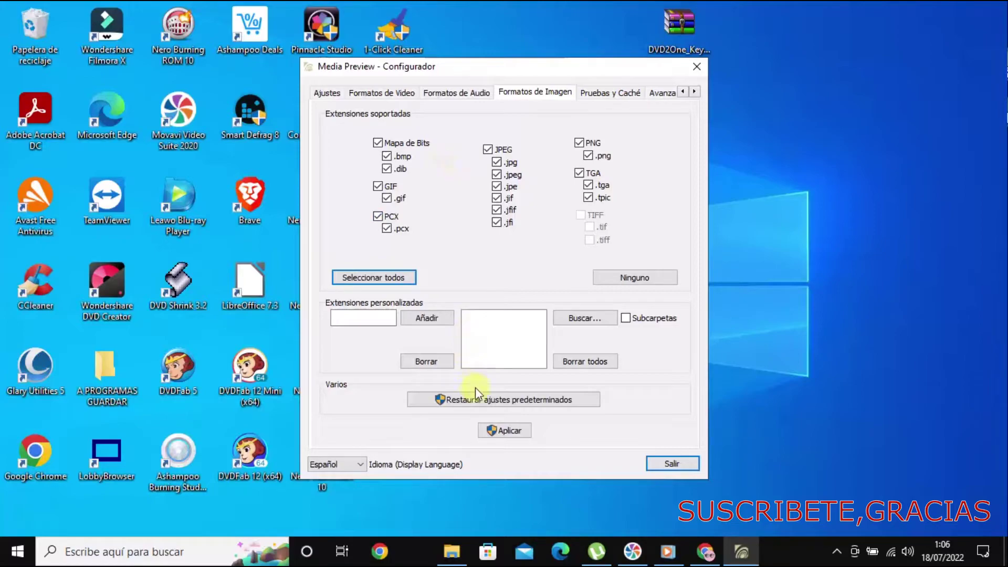
left_click(519, 433)
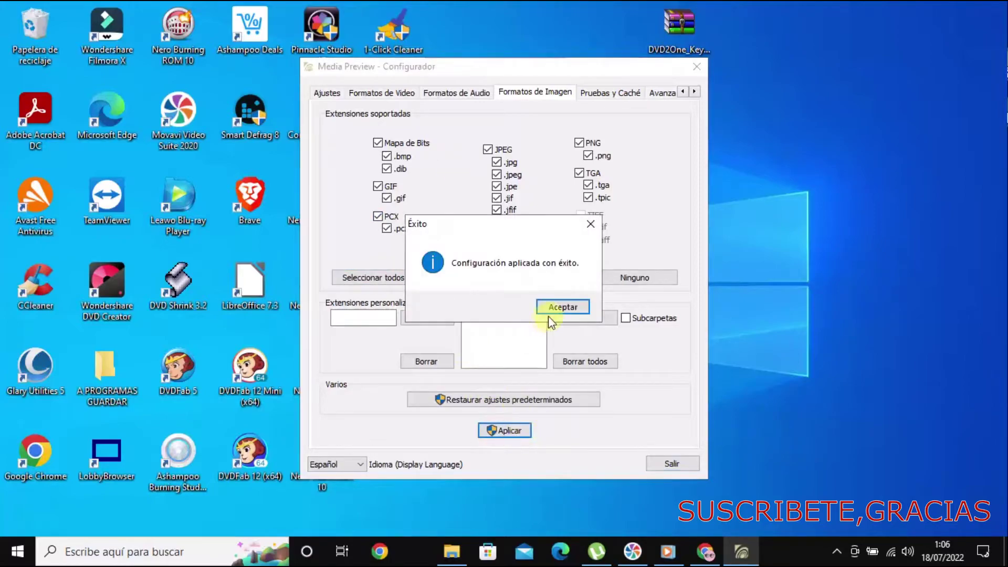
left_click(555, 309)
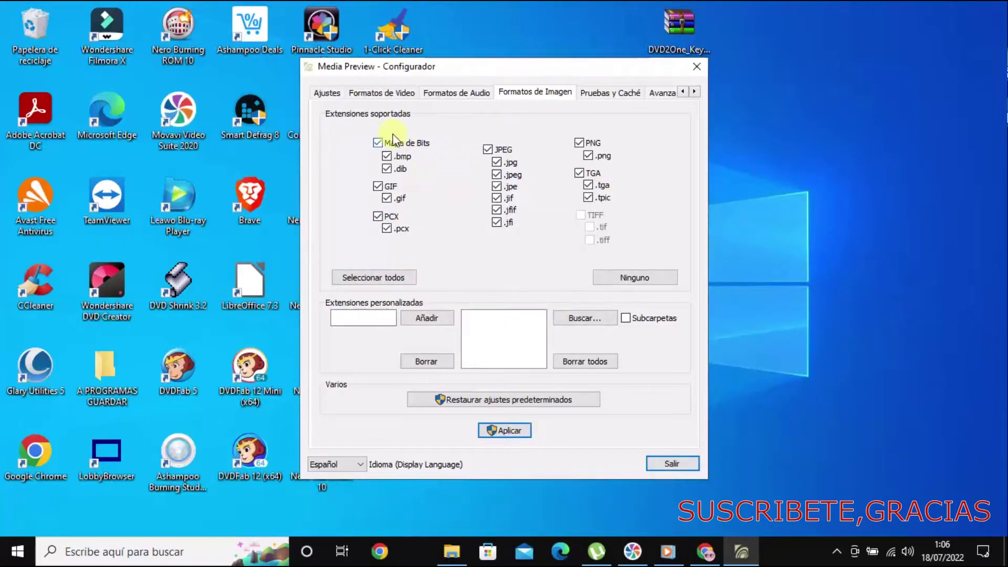
Select all supported video extensions again and reapply the Media Preview configuration.
left_click(398, 95)
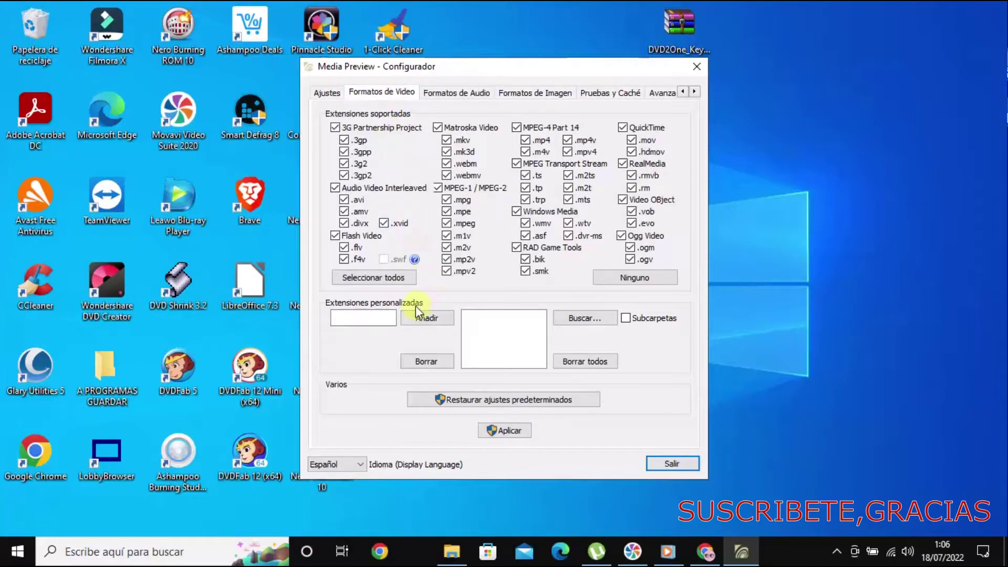
left_click(398, 279)
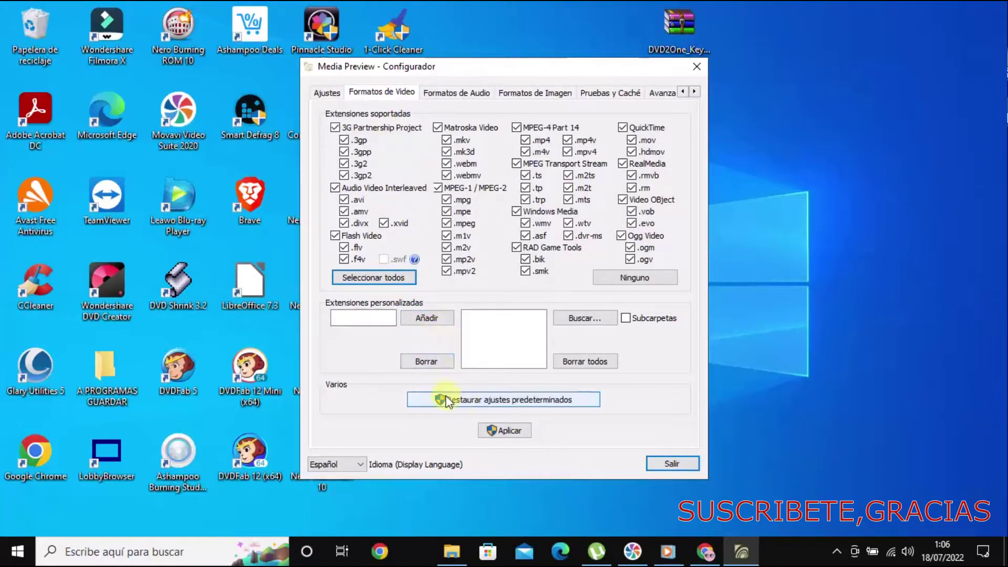
left_click(493, 431)
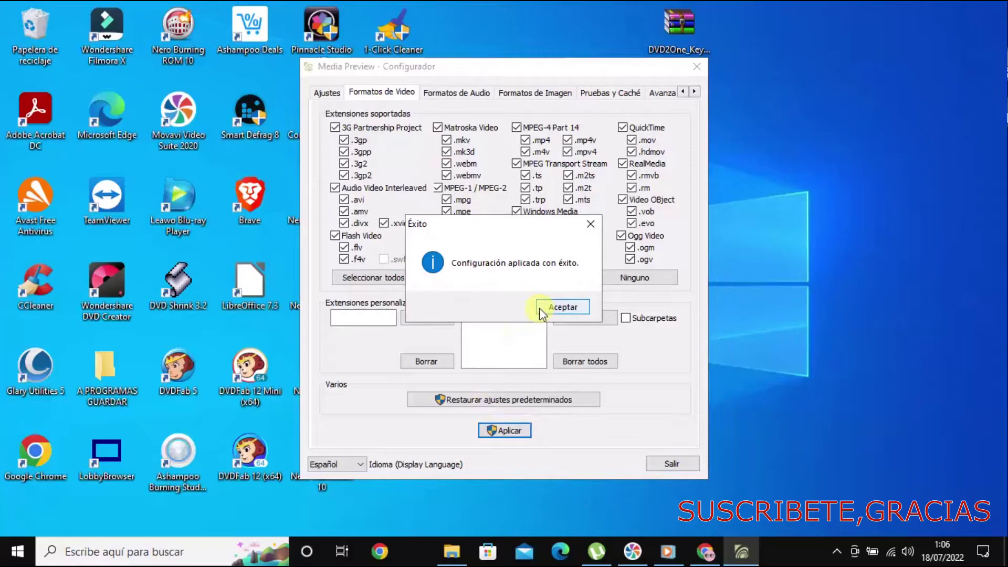
left_click(548, 307)
Move the configurator aside, open the MIS FOTOS 2022 folder on drive D in File Explorer and check the thumbnail of photo 20200812_153440.
left_click_drag(492, 64, 778, 44)
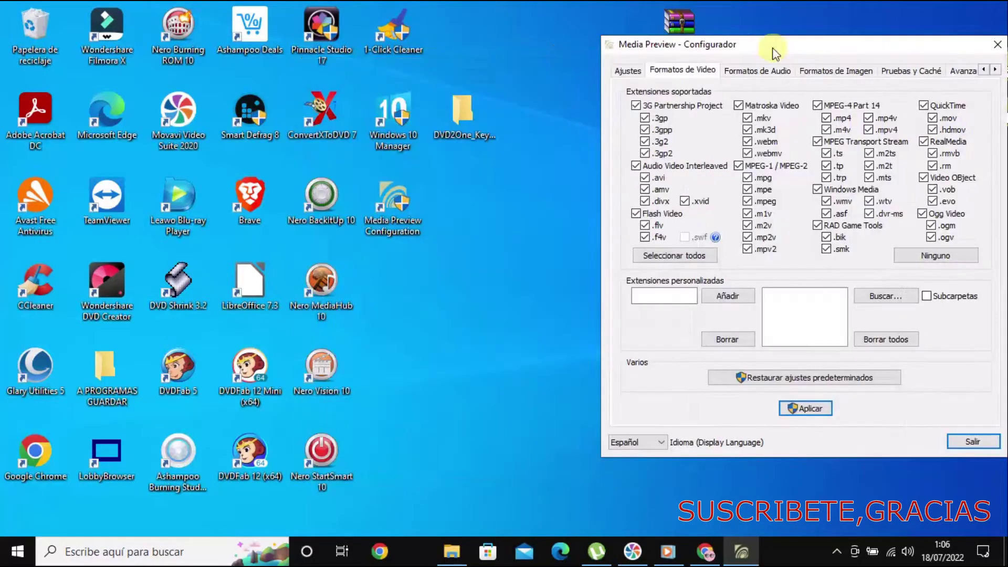
left_click(452, 552)
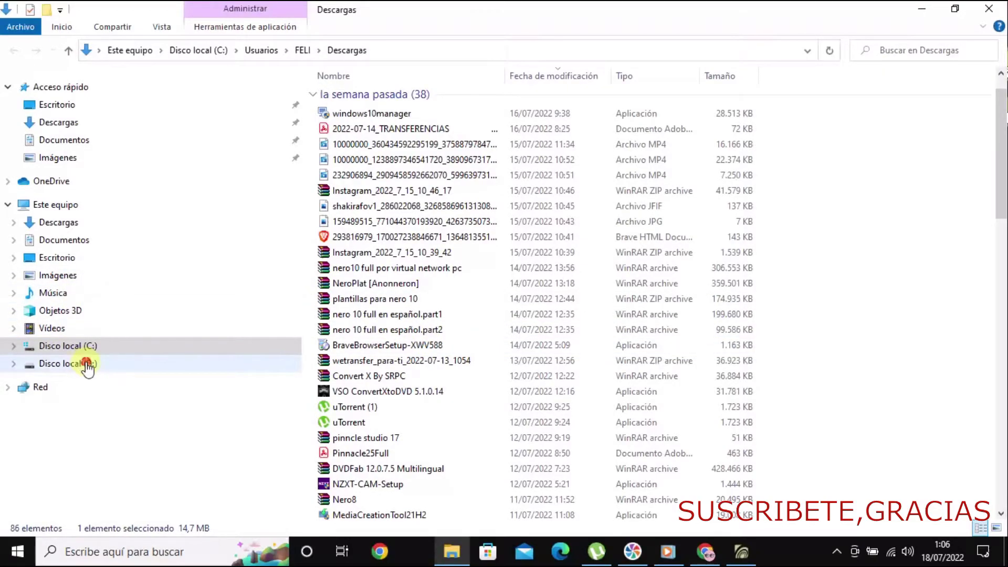
left_click(86, 364)
scroll(105, 407, "down", 5)
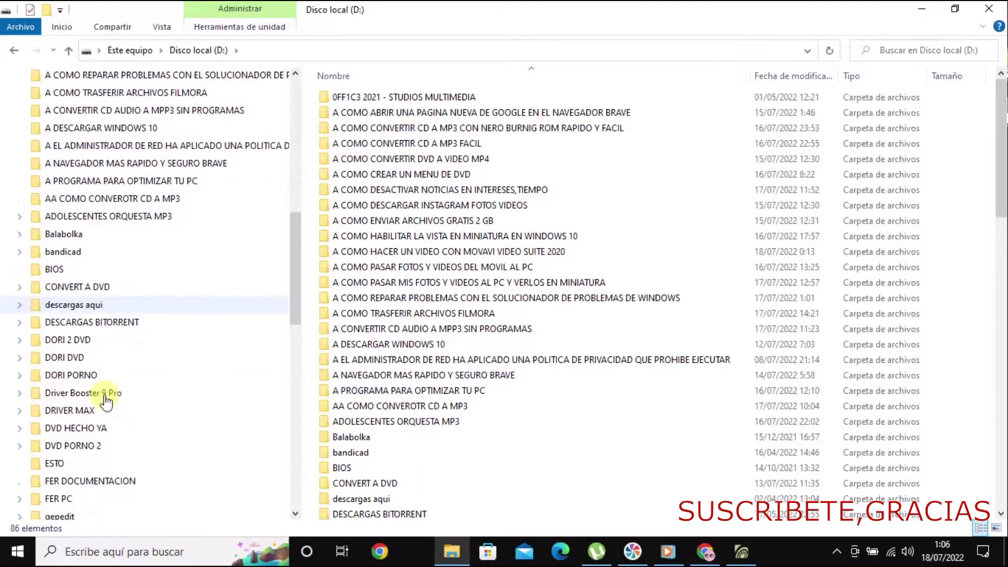
scroll(105, 396, "down", 4)
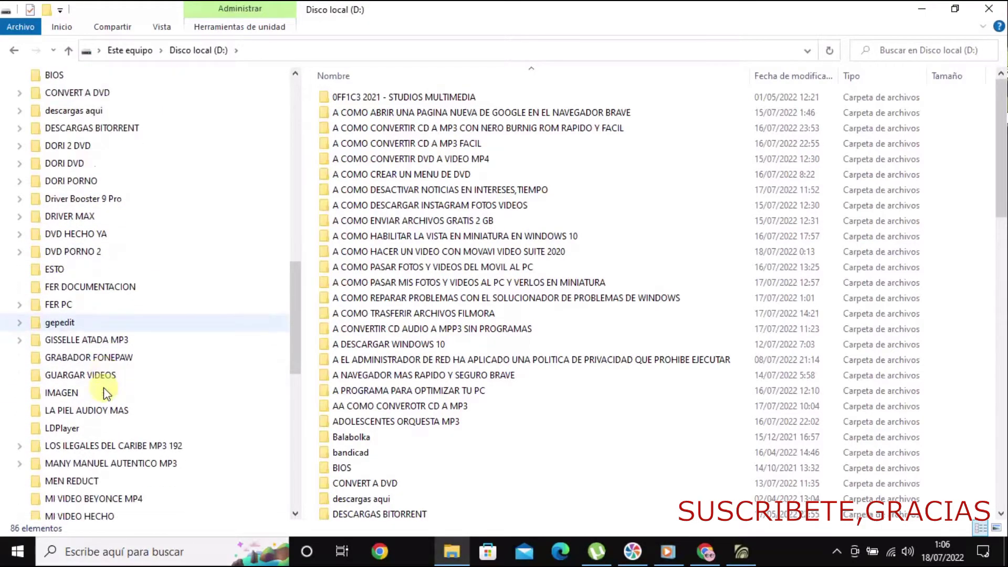
scroll(105, 393, "down", 4)
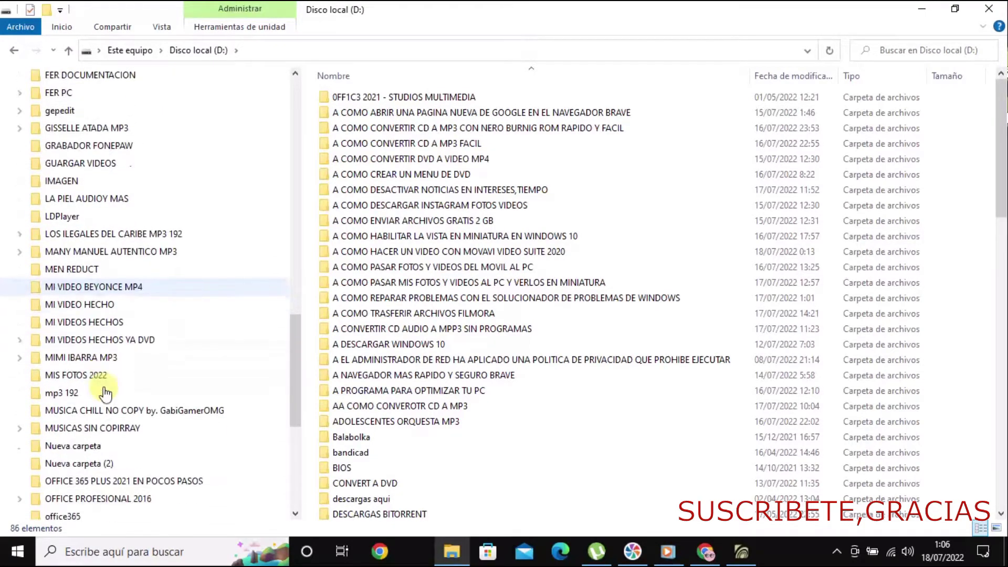
scroll(105, 392, "up", 1)
left_click(105, 393)
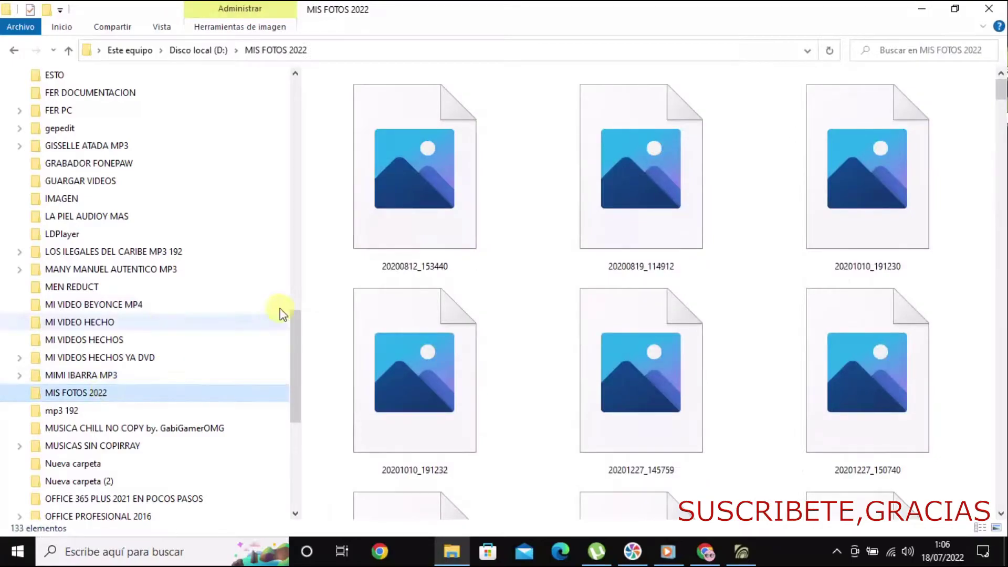
mouse_move(387, 213)
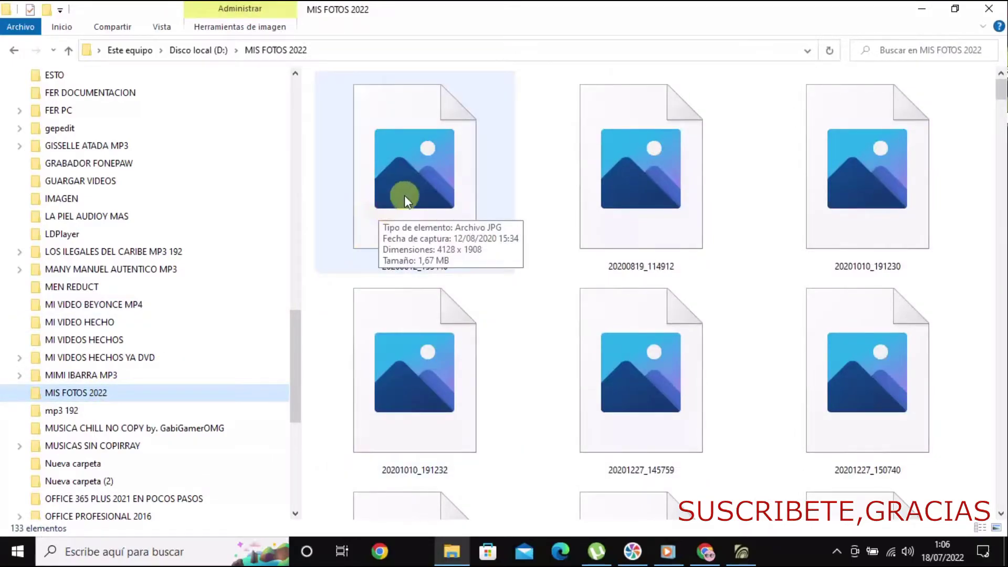
left_click(427, 167)
right_click(428, 181)
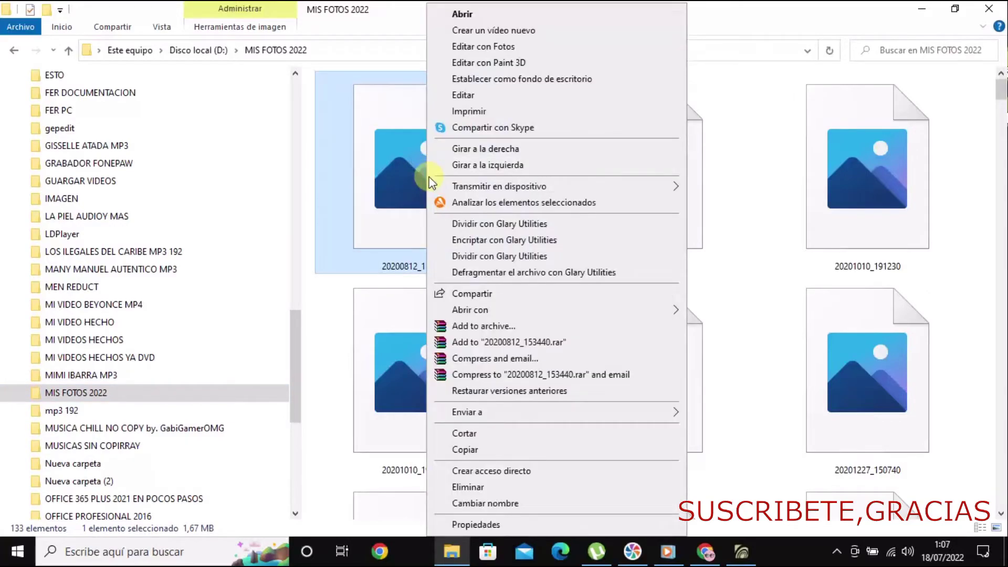
left_click(416, 148)
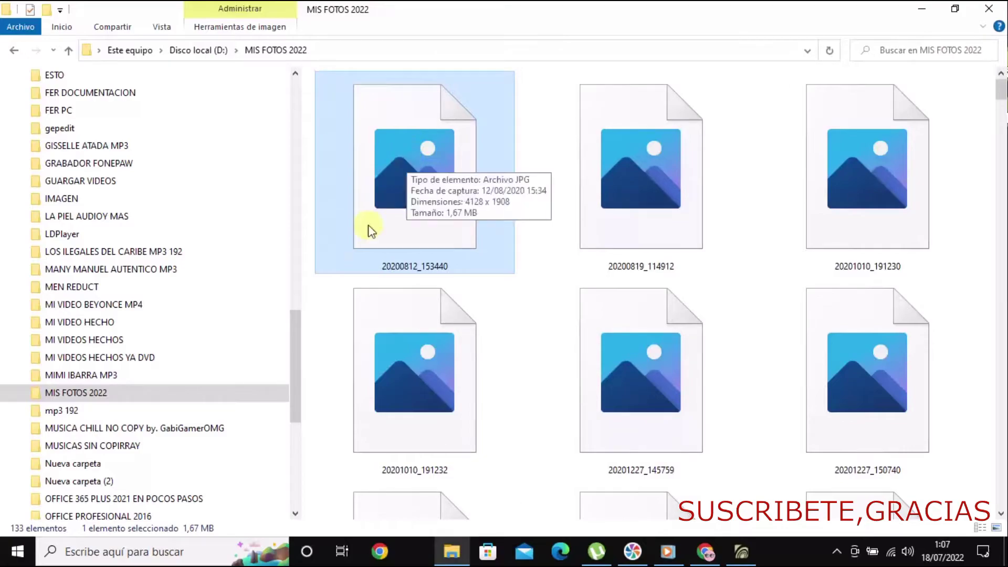
Find the Windows appearance and performance settings, enable "Mostrar vistas en miniatura en lugar de iconos" in the visual effects and apply the change.
left_click(21, 546)
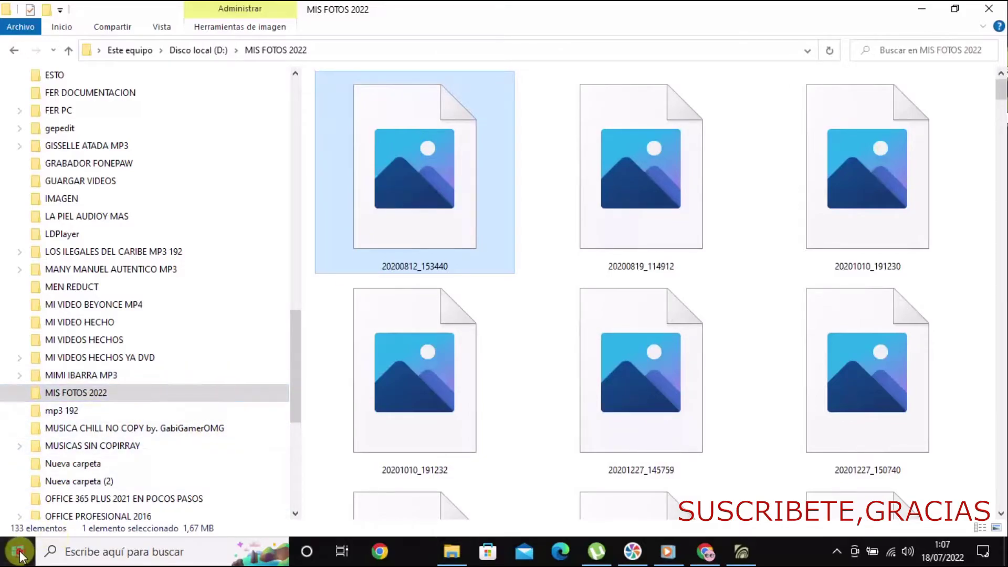
left_click(127, 553)
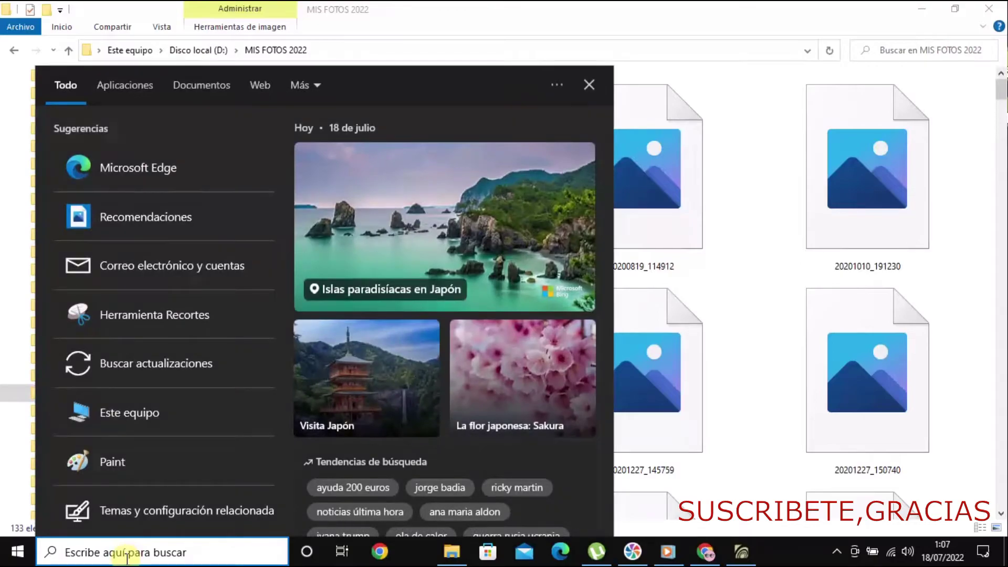
type("RENDI")
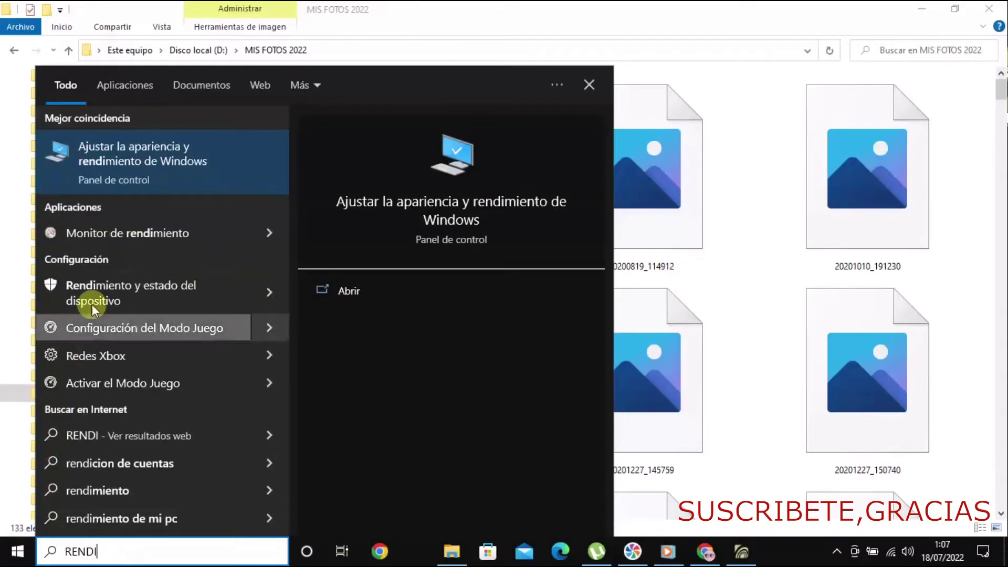
left_click(169, 175)
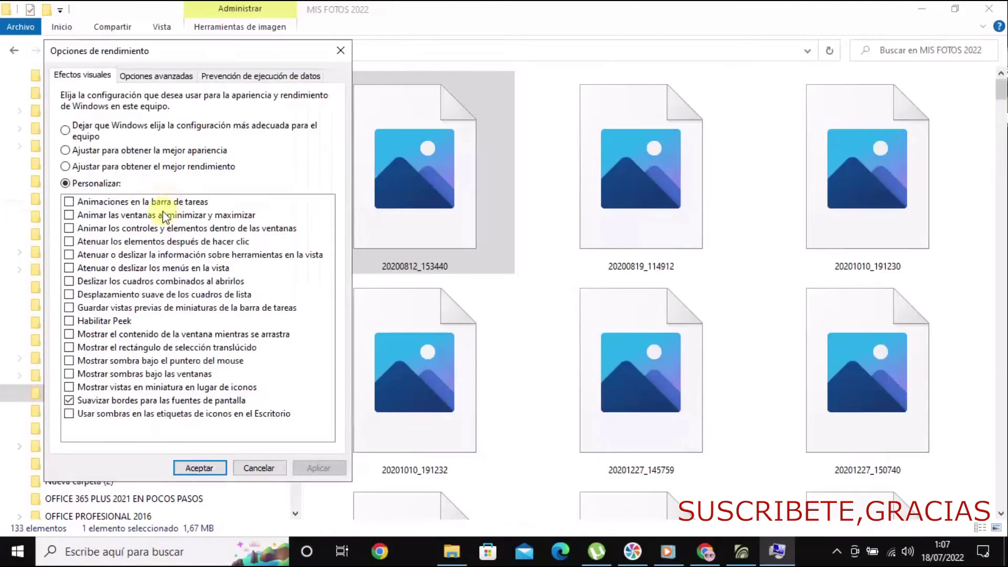
left_click(73, 388)
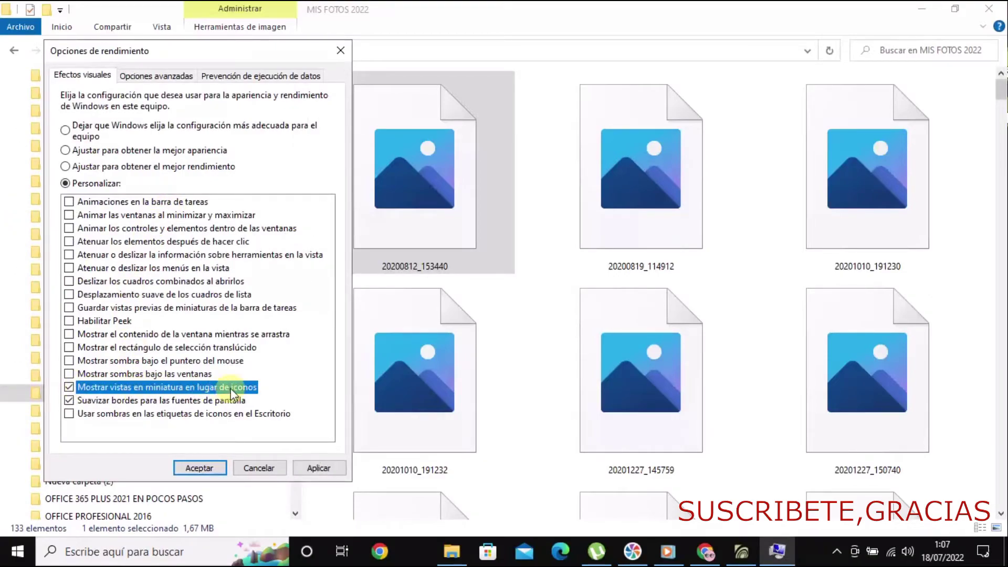
left_click(317, 468)
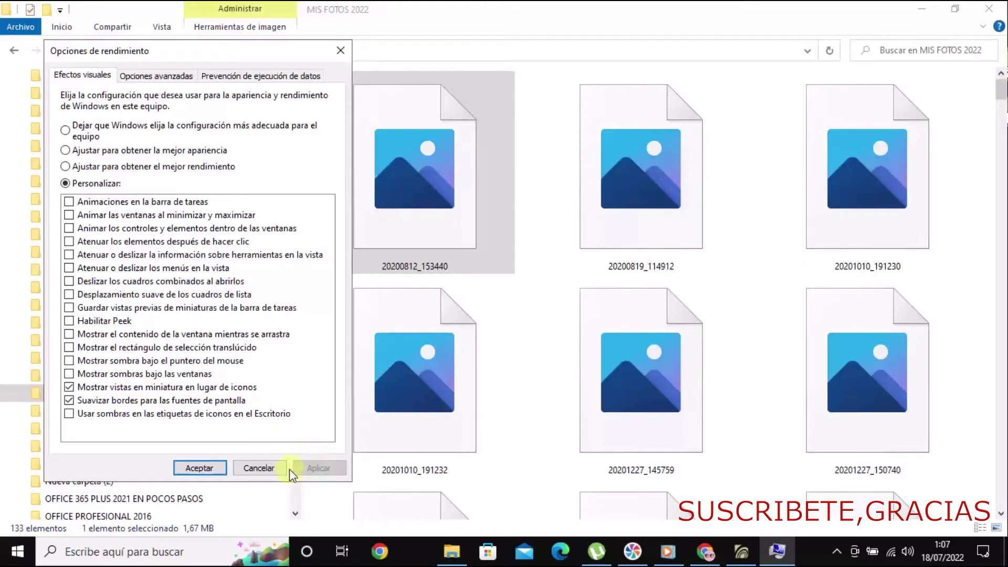
left_click(200, 468)
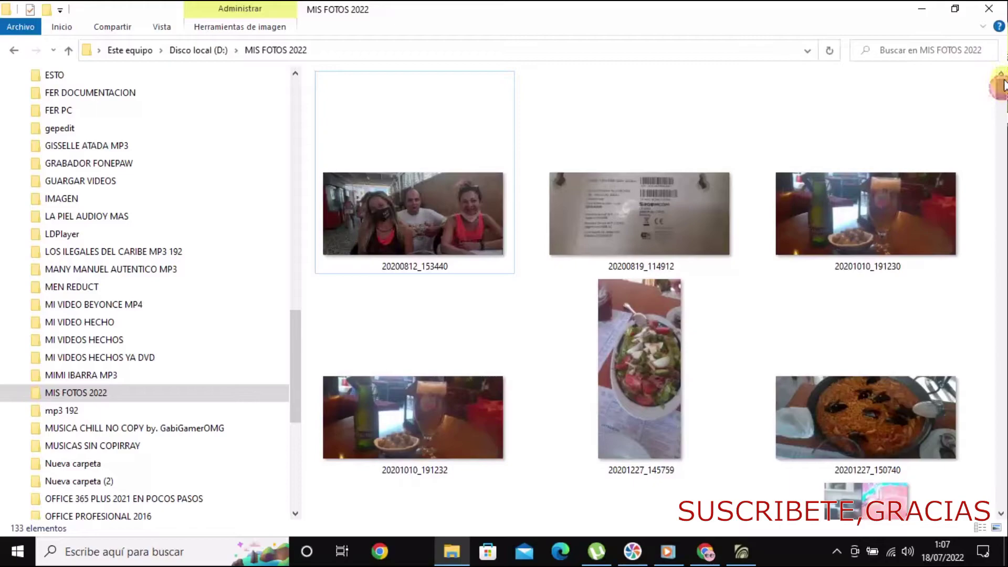
Close the photo folder window, select all supported audio extensions in the Media Preview configurator and apply the configuration.
left_click(988, 9)
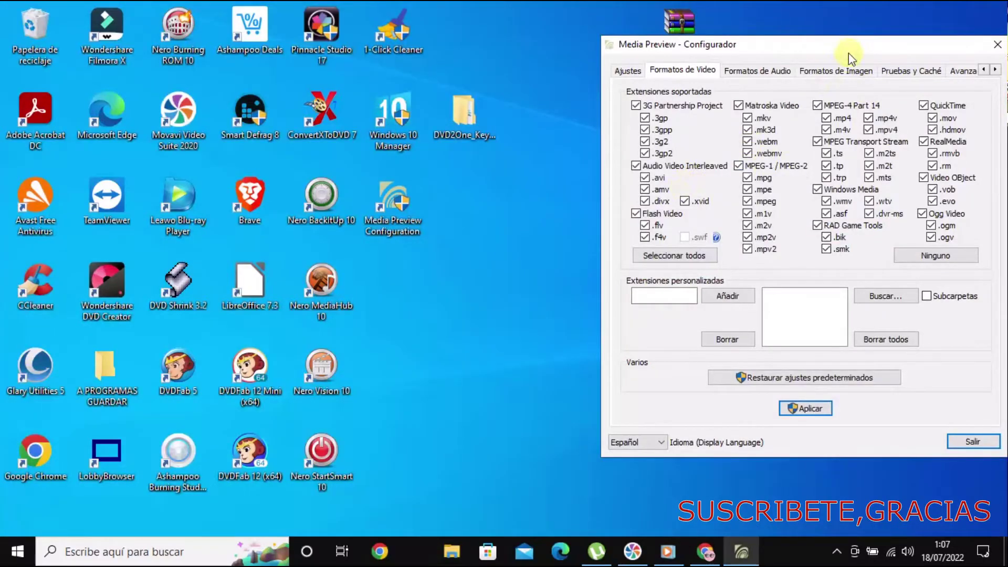
left_click_drag(821, 45, 574, 30)
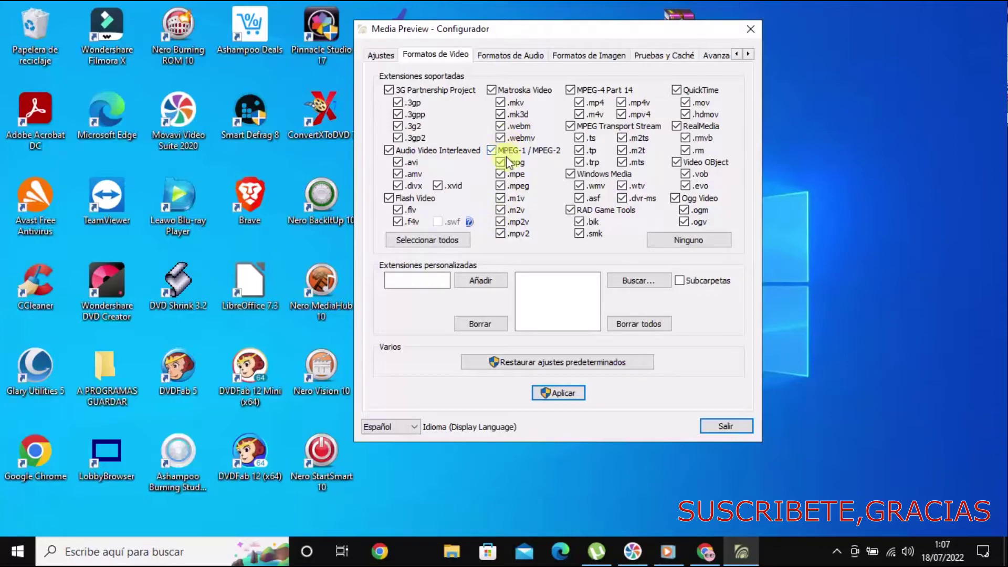
left_click(488, 57)
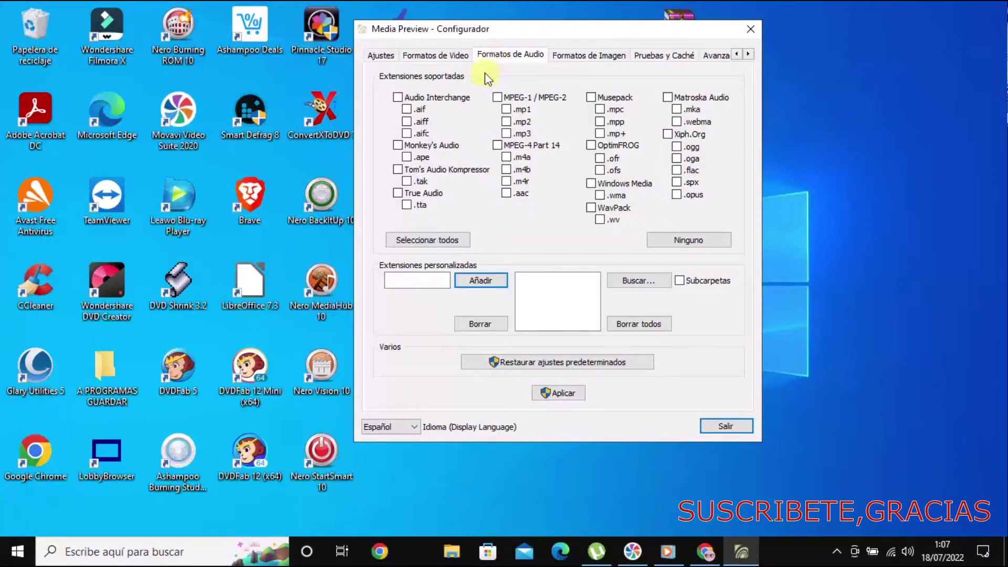
left_click(439, 239)
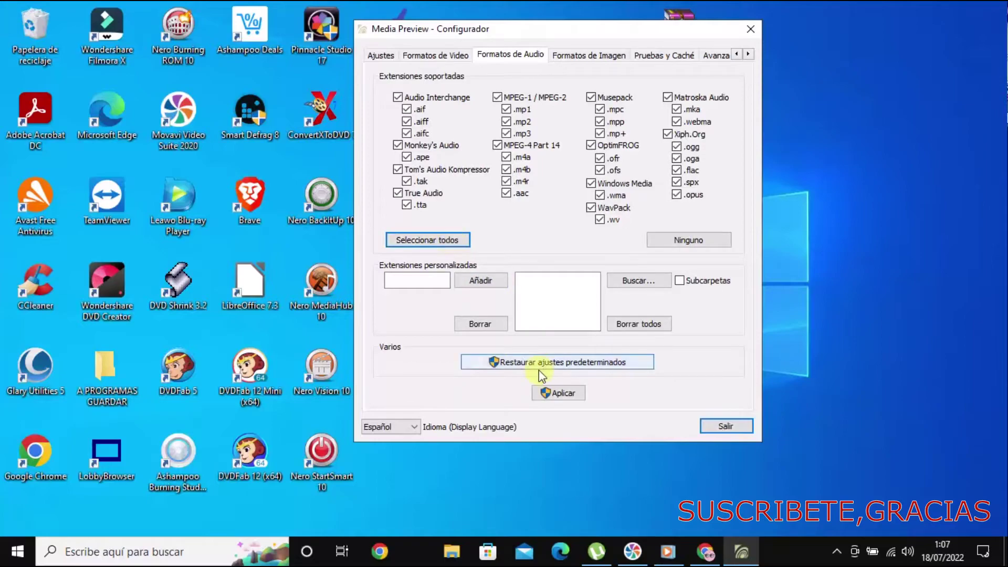
left_click(555, 395)
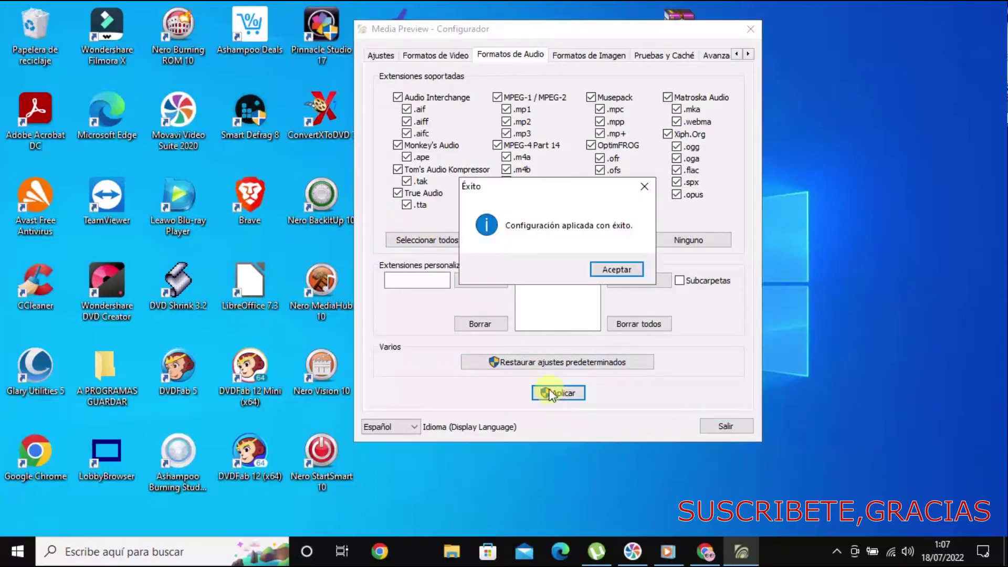
left_click(608, 269)
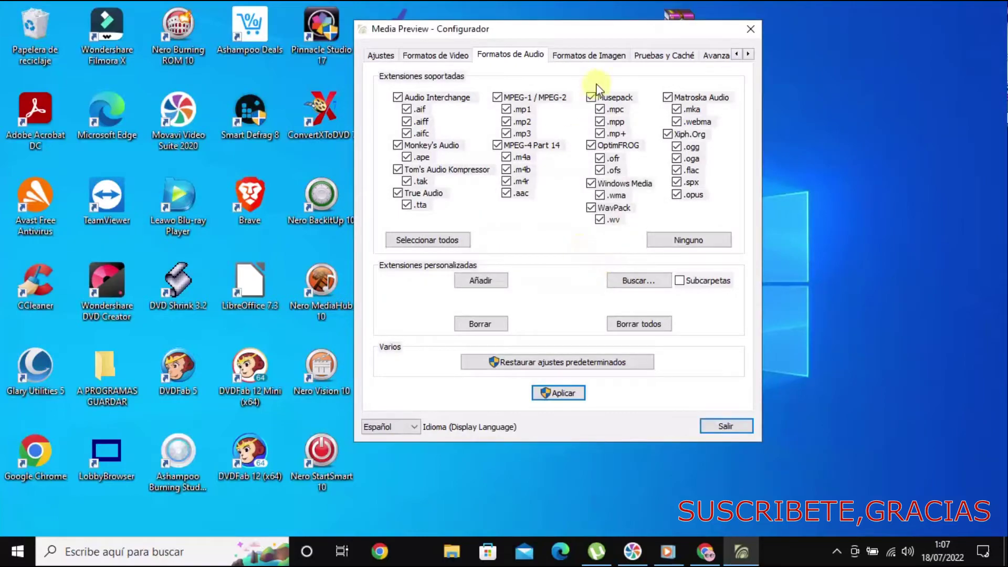
Look through the configurator's tests and cache settings and its advanced thumbnail decoration settings.
left_click(649, 56)
left_click(715, 55)
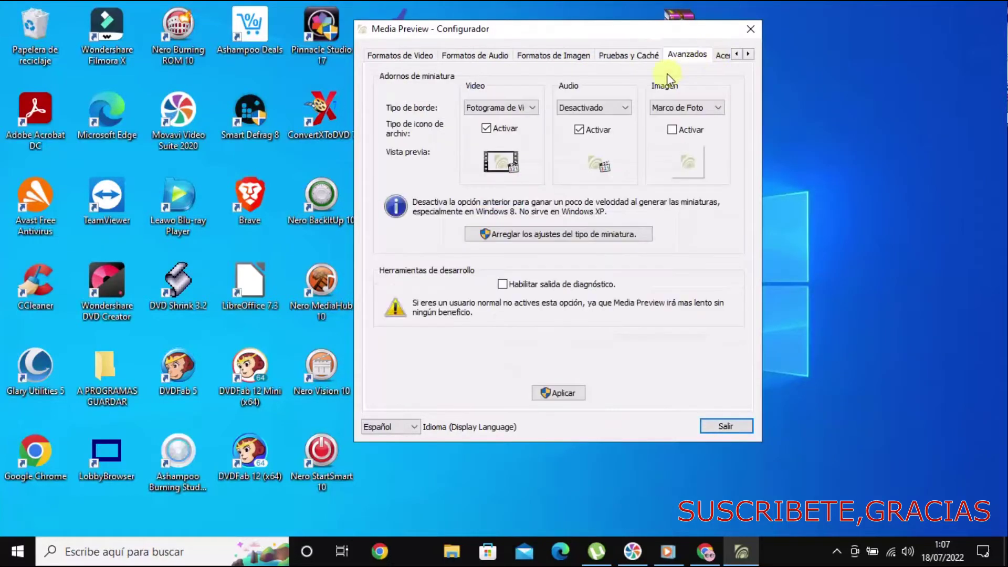